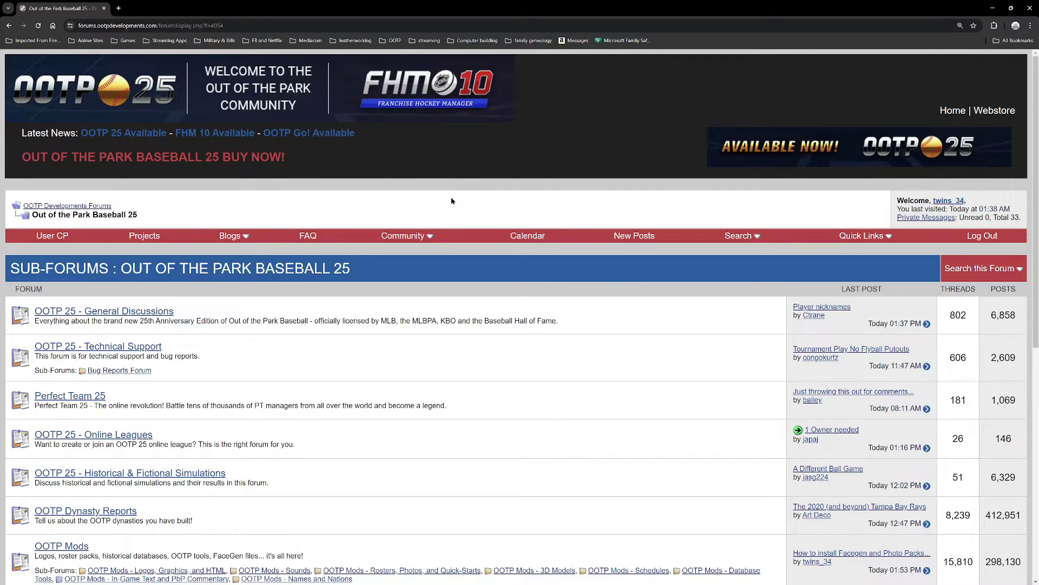
Open the OOTP Mods - Rosters, Photos, and Quick-Starts sub-forum through the OOTP Mods forum.
{"action": "scroll", "coordinate": [452, 201], "scroll_direction": "down", "scroll_amount": 4}
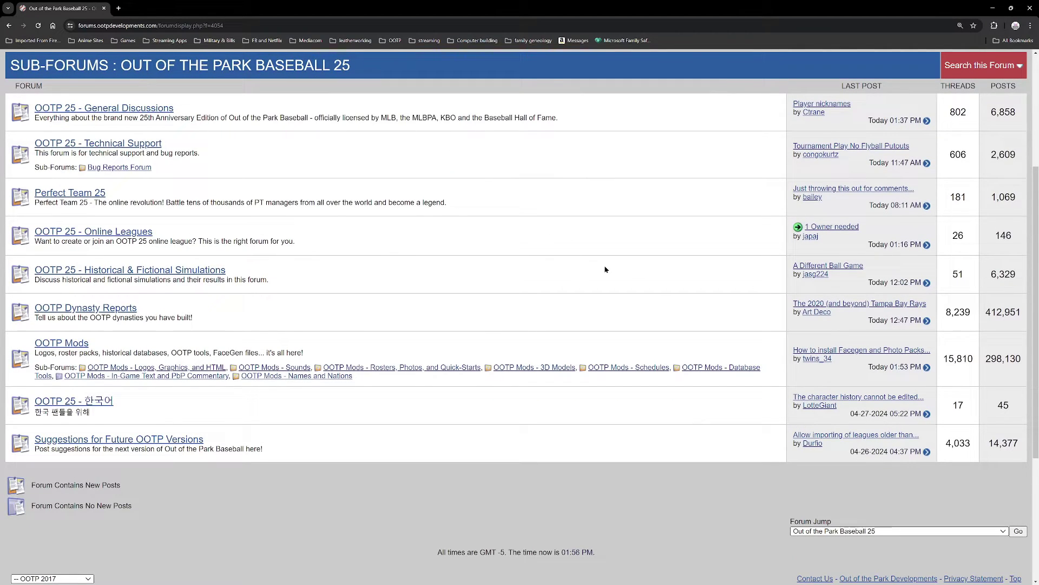
{"action": "left_click", "coordinate": [55, 346]}
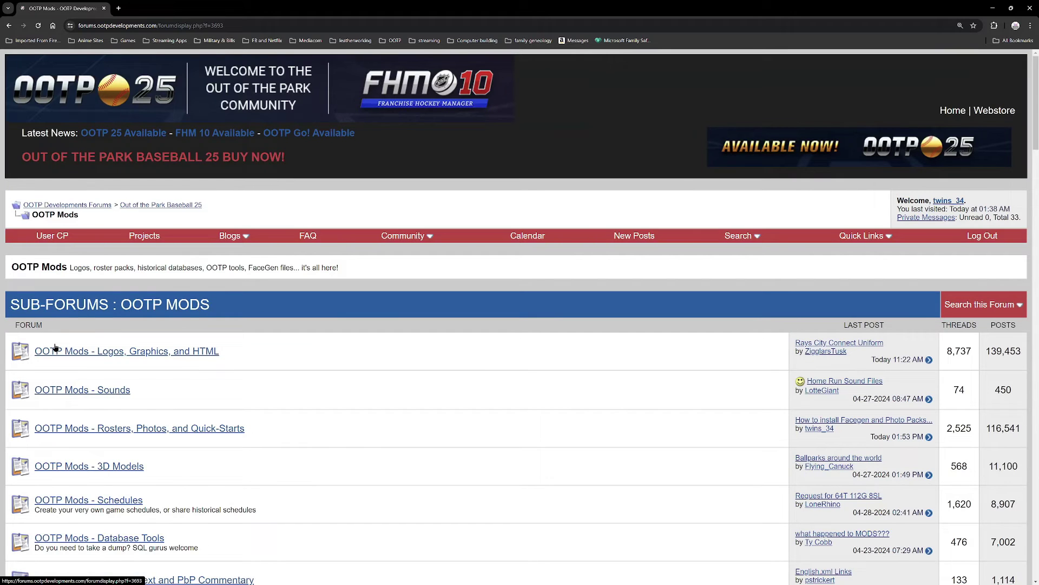
{"action": "scroll", "coordinate": [401, 313], "scroll_direction": "down", "scroll_amount": 2}
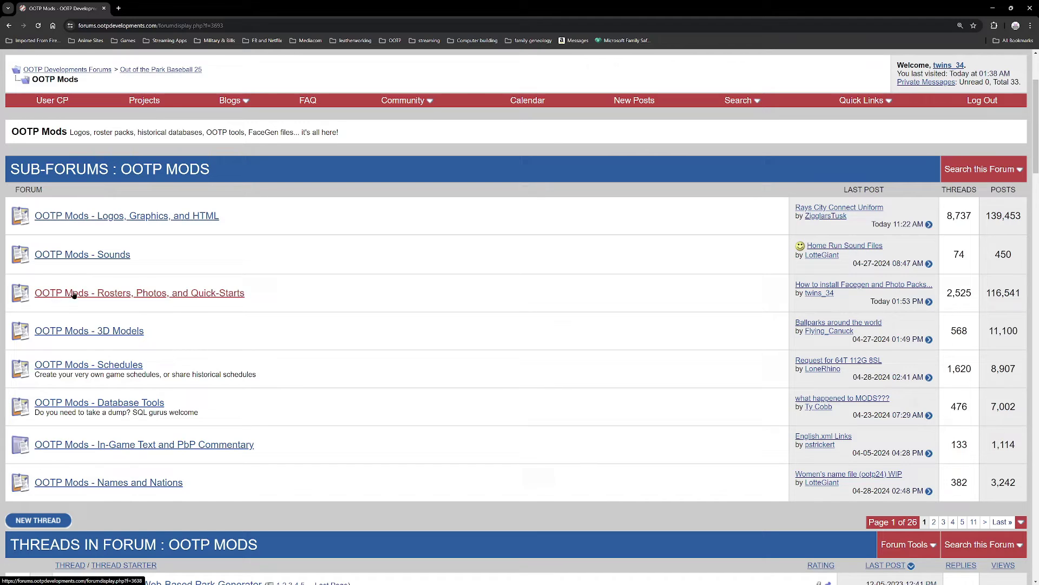
{"action": "left_click", "coordinate": [197, 295]}
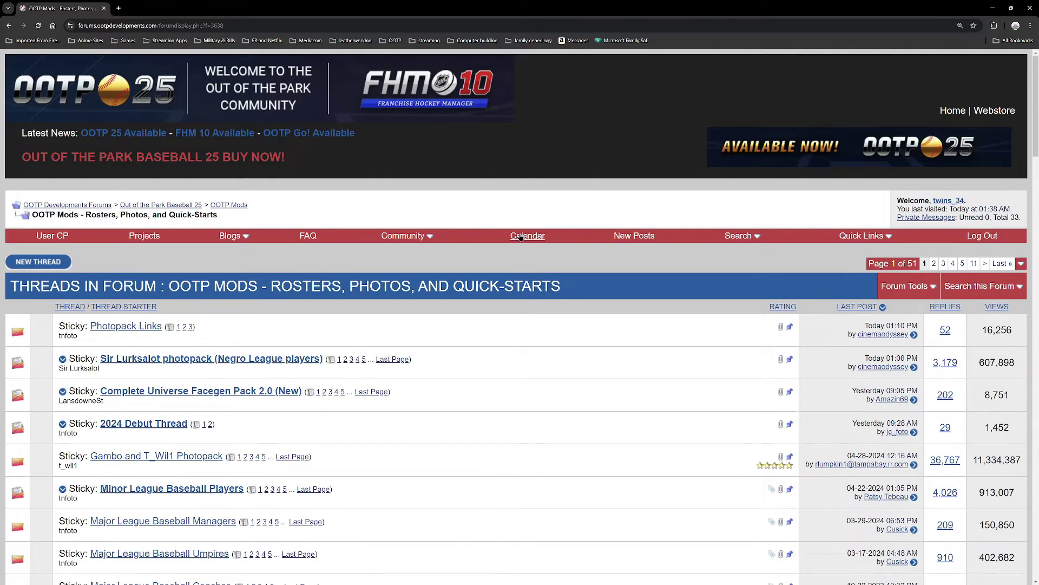
Open the Complete Universe Facegen Pack 2.0 (New) thread and review its download link and installation instructions.
{"action": "scroll", "coordinate": [520, 235], "scroll_direction": "down", "scroll_amount": 1}
{"action": "scroll", "coordinate": [520, 235], "scroll_direction": "down", "scroll_amount": 1}
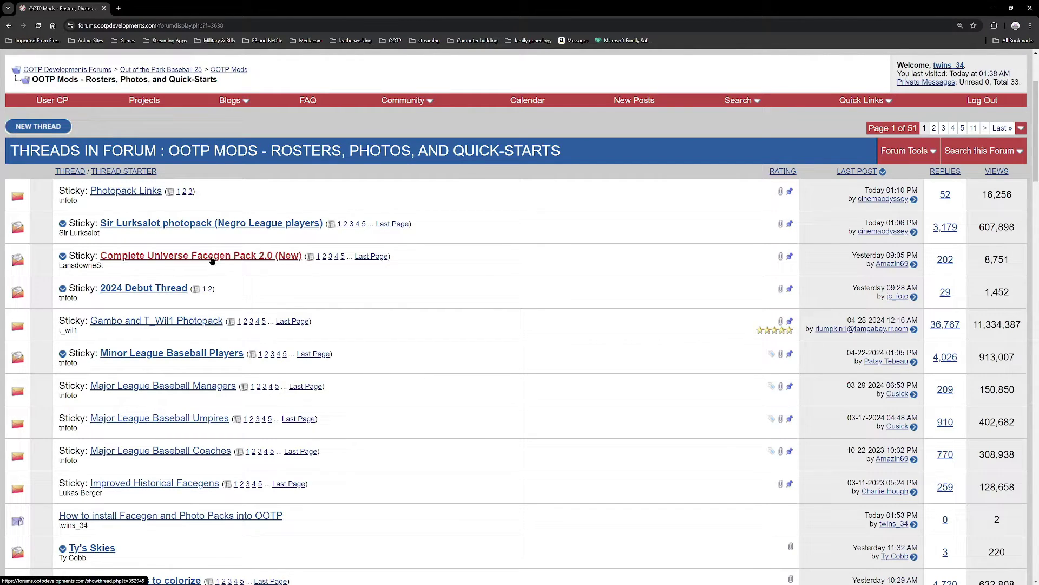
{"action": "mouse_move", "coordinate": [208, 261]}
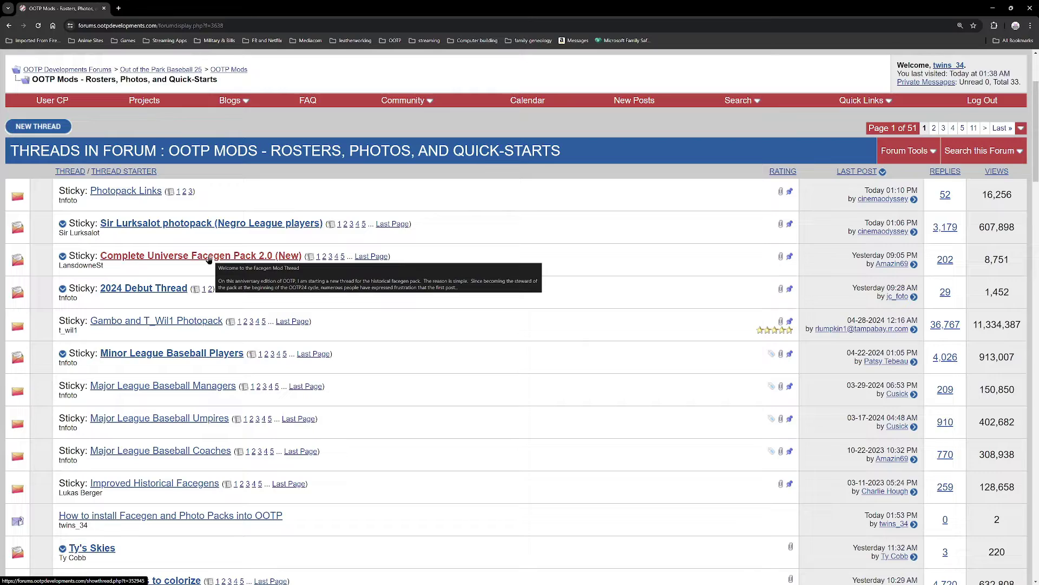
{"action": "left_click", "coordinate": [208, 258]}
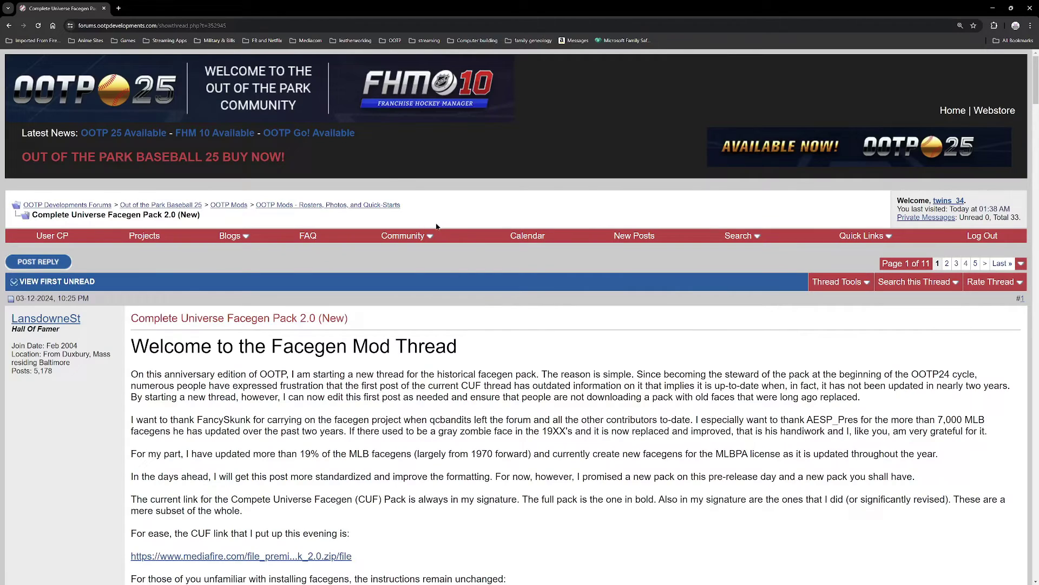
{"action": "scroll", "coordinate": [436, 226], "scroll_direction": "down", "scroll_amount": 5}
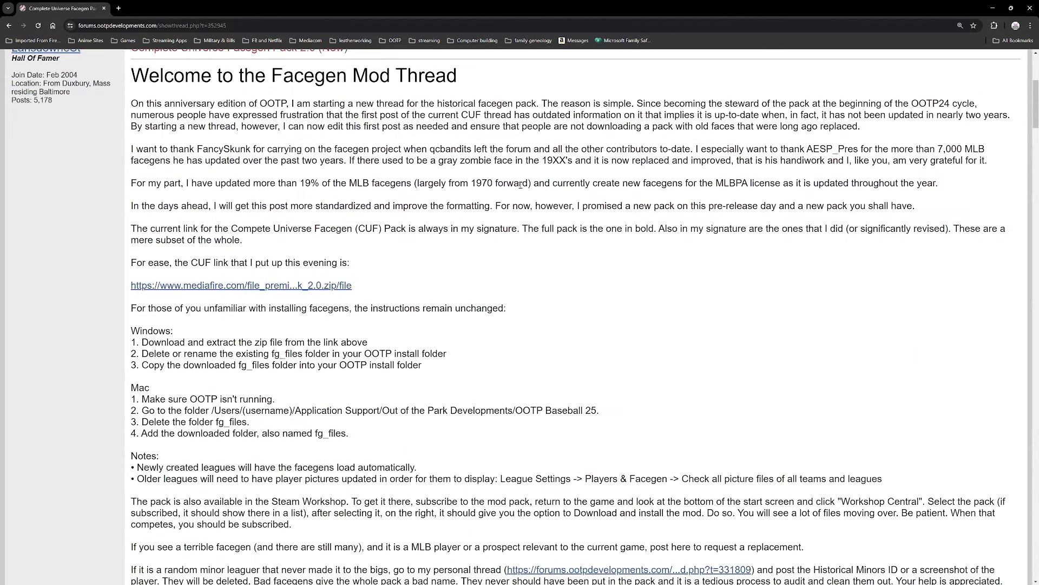
{"action": "scroll", "coordinate": [520, 185], "scroll_direction": "down", "scroll_amount": 3}
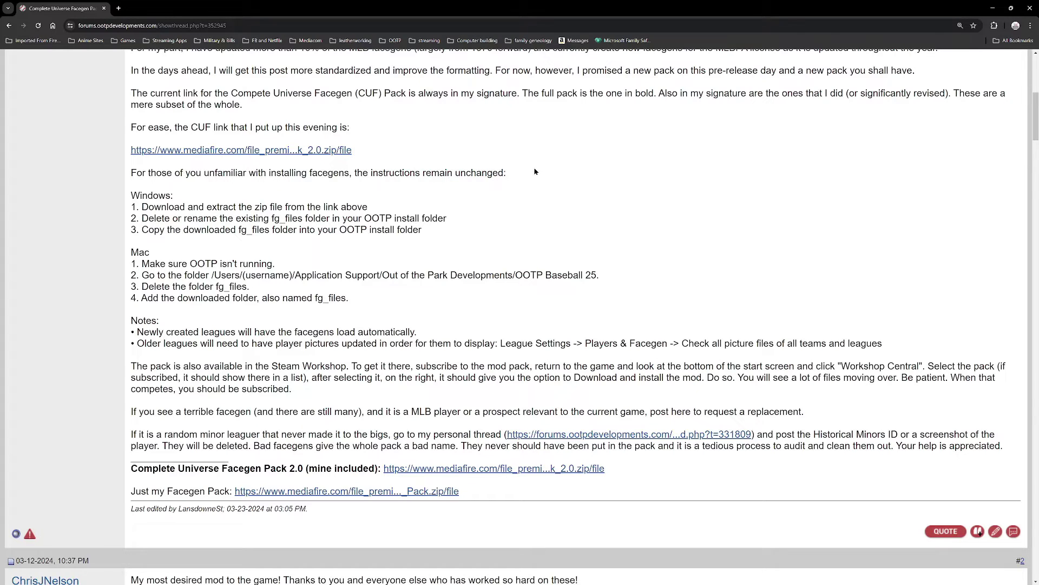
{"action": "scroll", "coordinate": [531, 169], "scroll_direction": "up", "scroll_amount": 1}
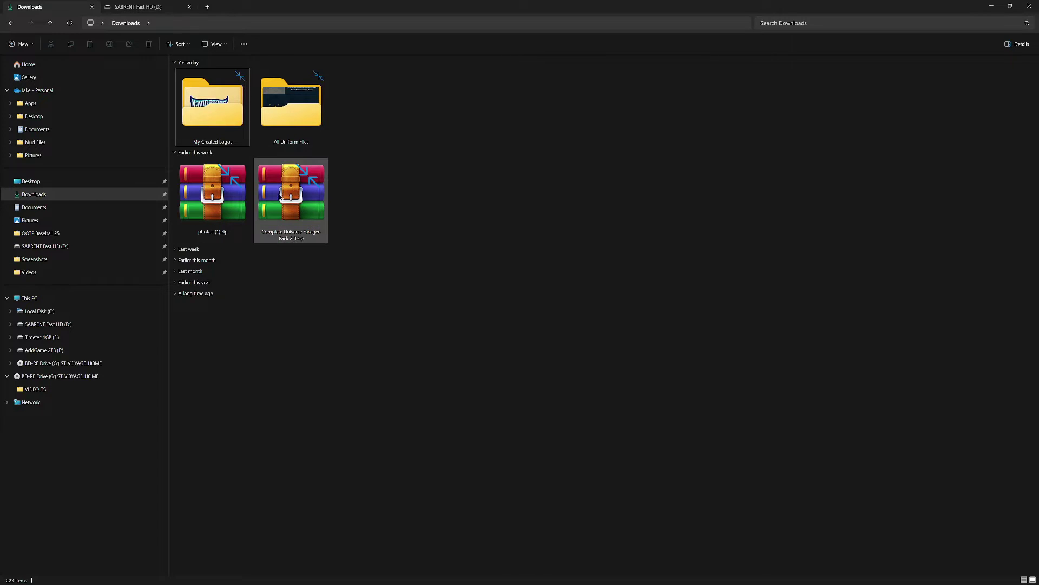
Open Complete Universe Facegen Pack 2.0.zip from Downloads, enter its inner folder and move the archive window aside.
{"action": "mouse_move", "coordinate": [285, 197]}
{"action": "double_click", "coordinate": [297, 198]}
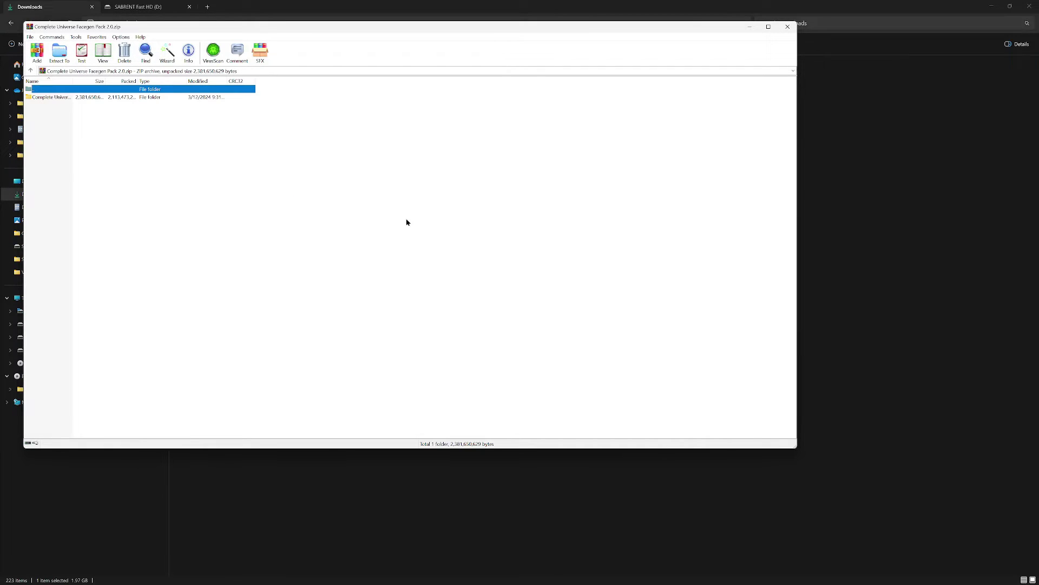
{"action": "double_click", "coordinate": [51, 97]}
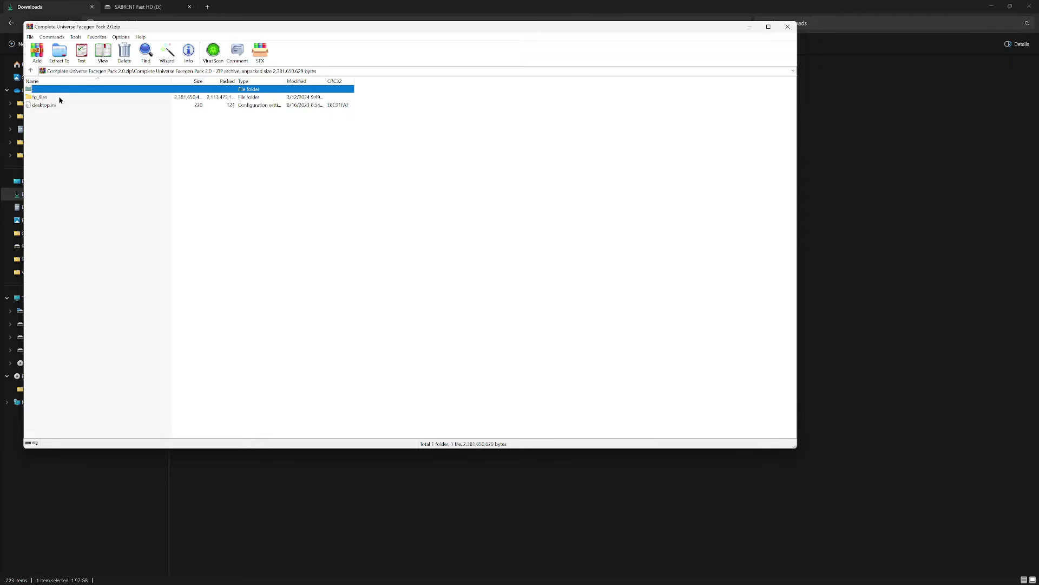
{"action": "left_click_drag", "start_coordinate": [314, 31], "coordinate": [504, 100]}
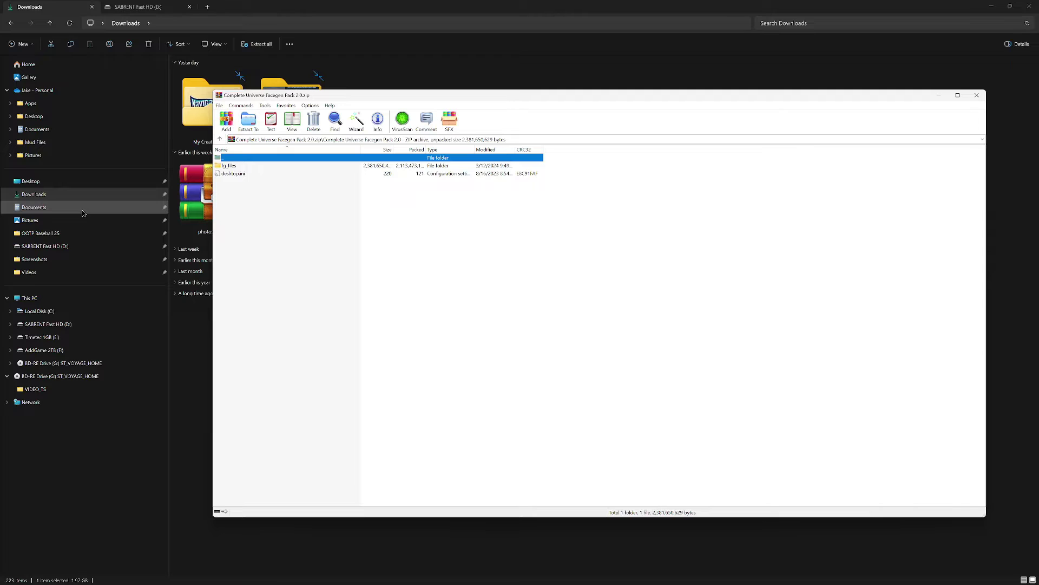
Open the data folder inside OOTP25 on the SABRENT Fast HD (D:) drive.
{"action": "left_click", "coordinate": [152, 10]}
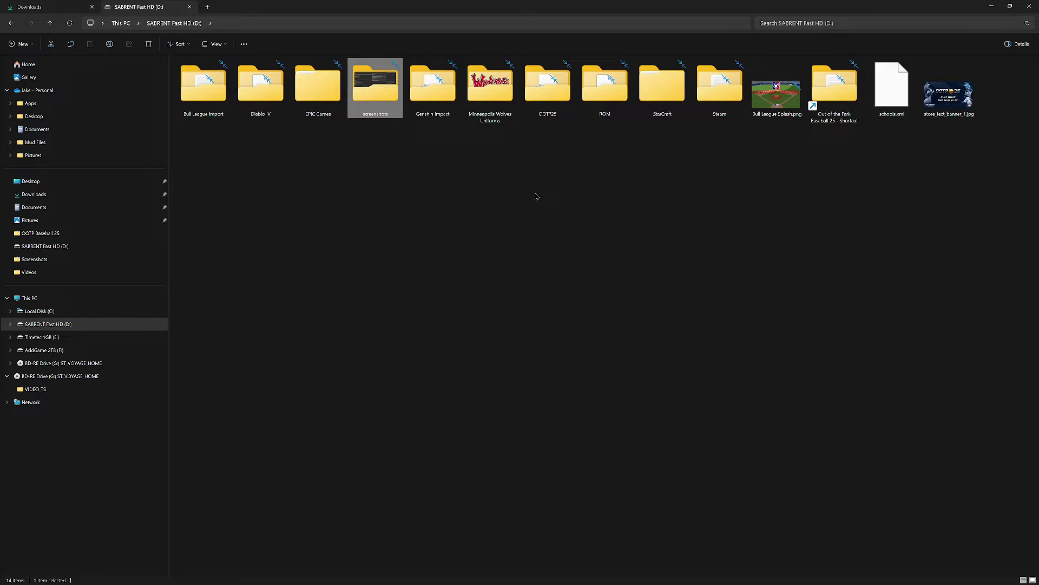
{"action": "double_click", "coordinate": [545, 88]}
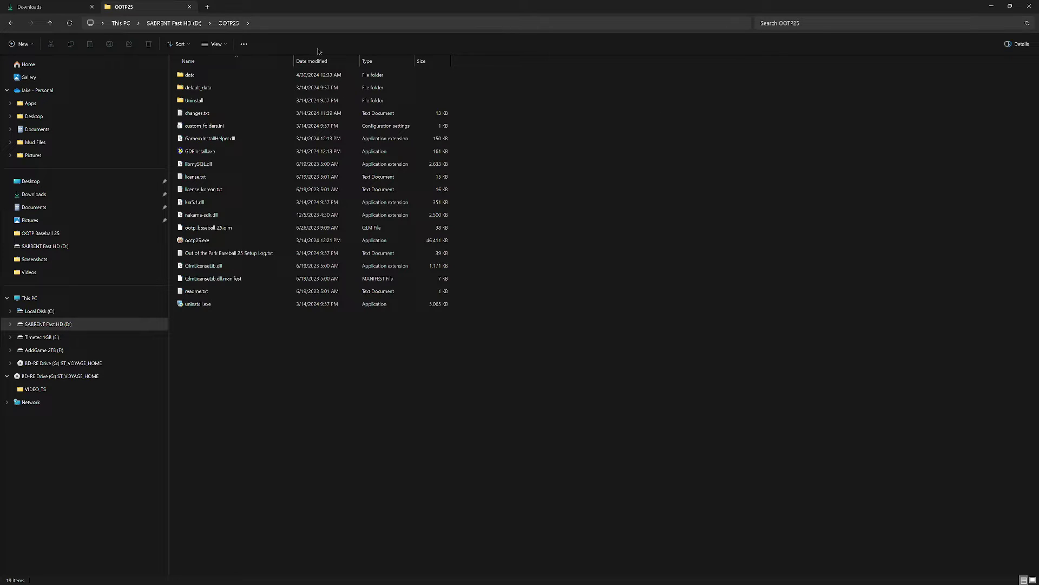
{"action": "double_click", "coordinate": [188, 79]}
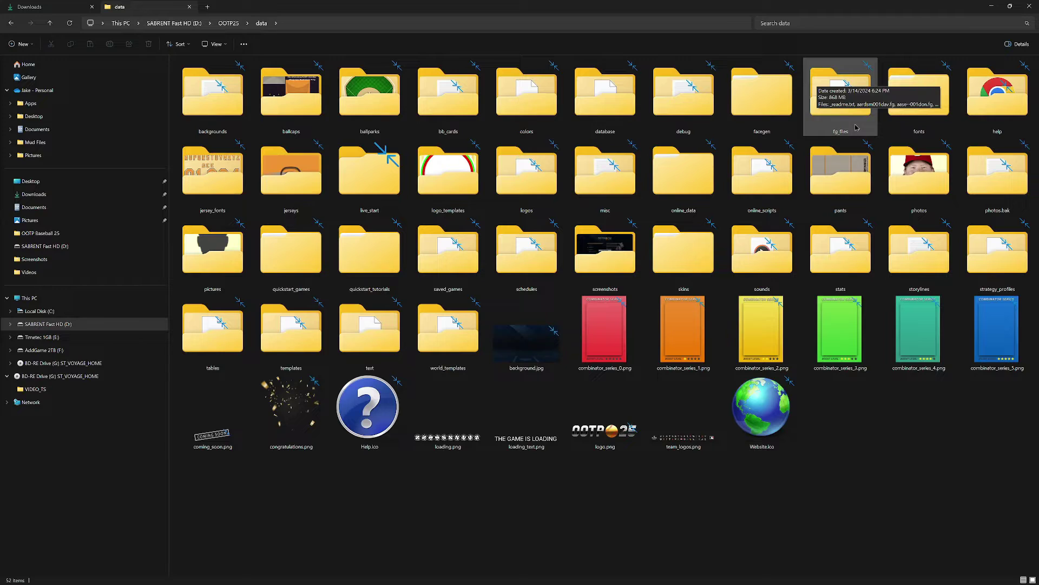
Rename the existing fg_files folder in the game's data folder to fg_files.bak.
{"action": "left_click", "coordinate": [854, 132]}
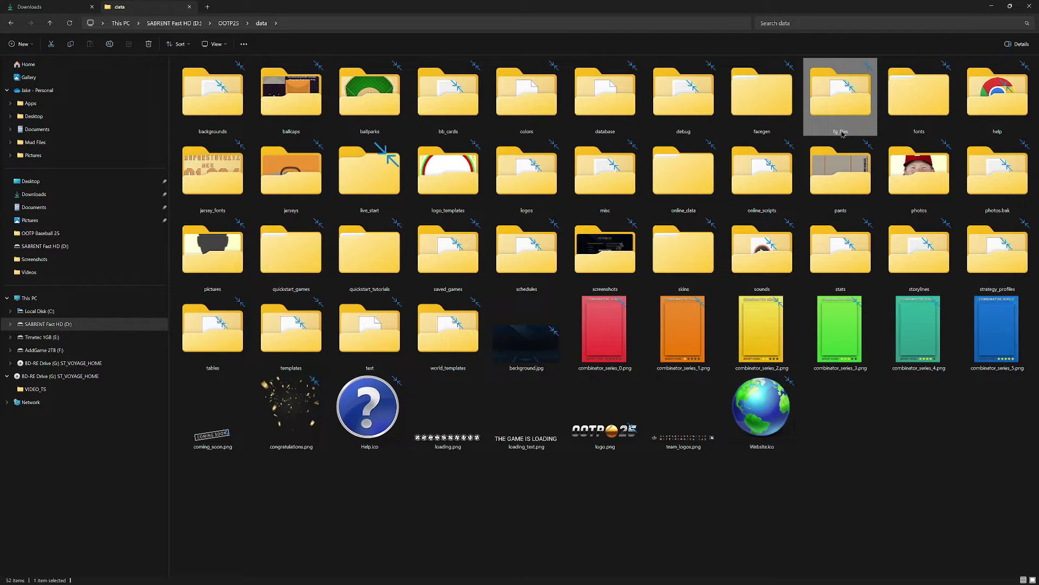
{"action": "right_click", "coordinate": [833, 95]}
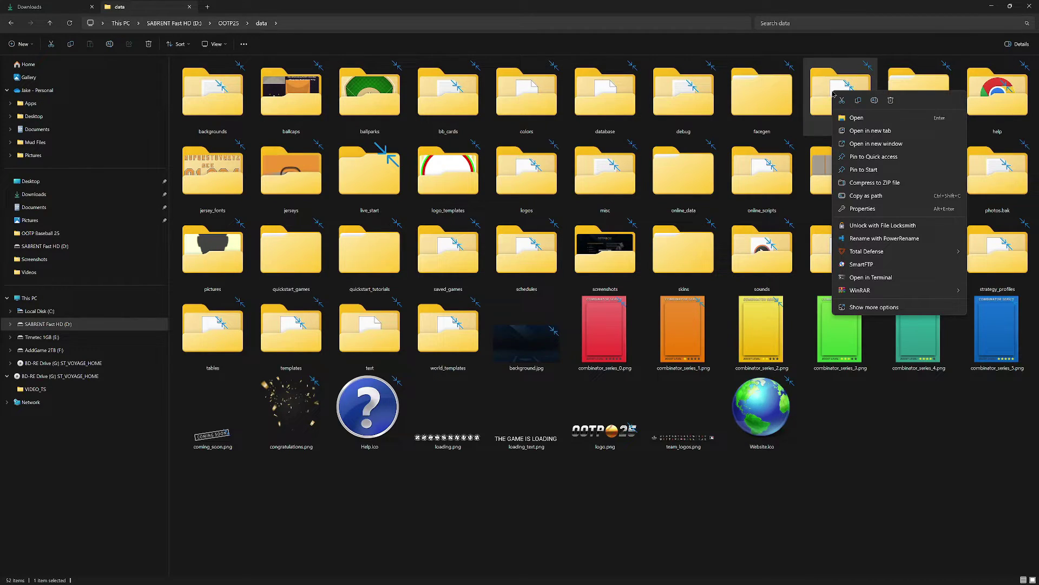
{"action": "left_click", "coordinate": [820, 130]}
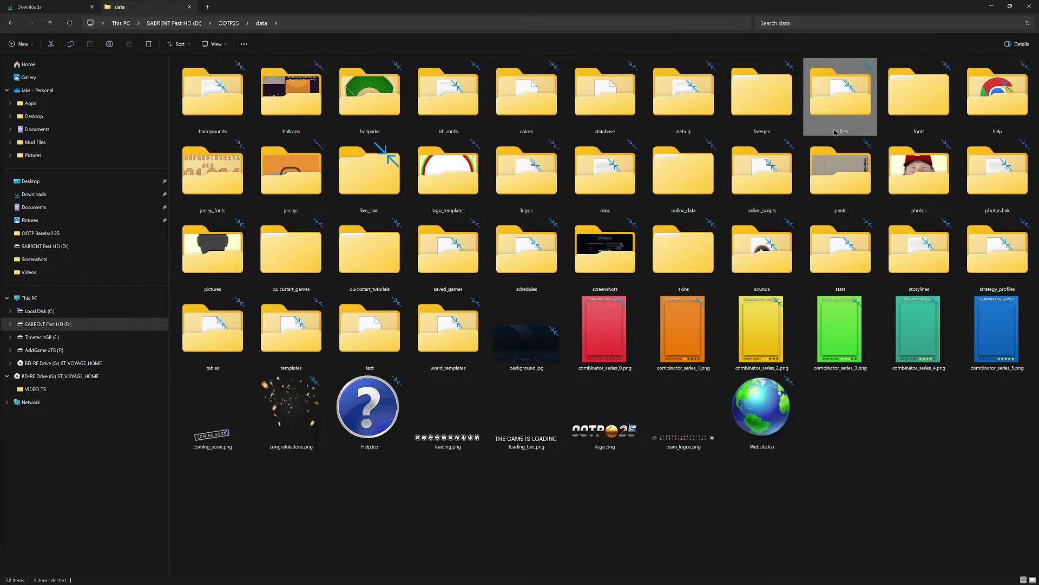
{"action": "left_click", "coordinate": [835, 132]}
{"action": "key", "text": "End"}
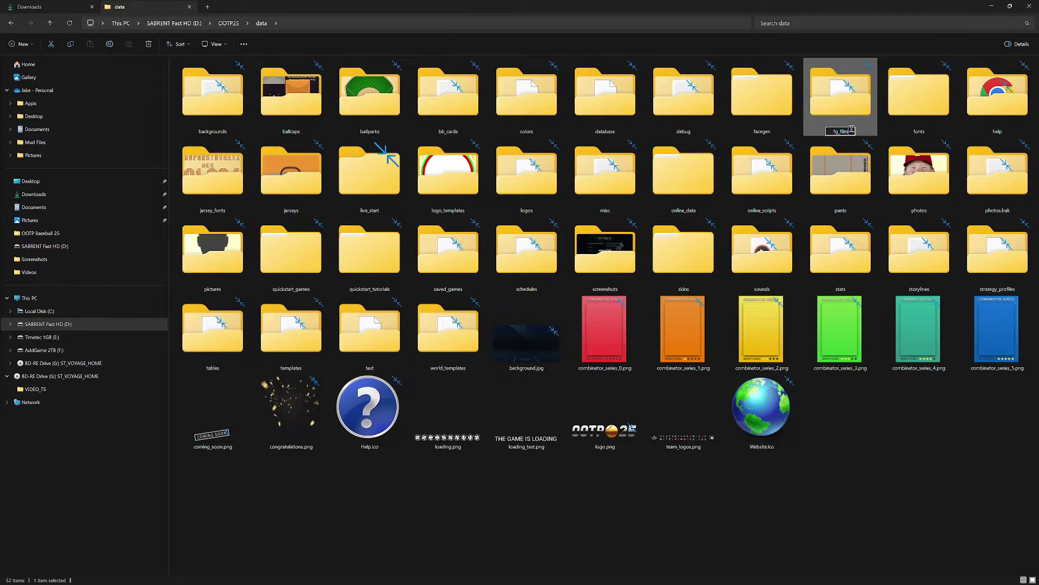
{"action": "type", "text": ".bak"}
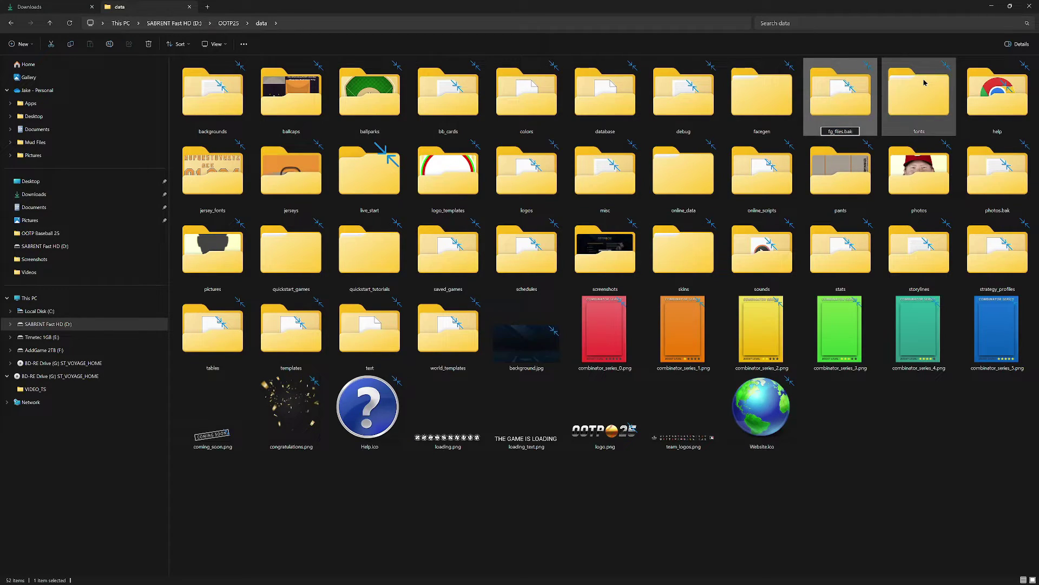
{"action": "key", "text": "Return"}
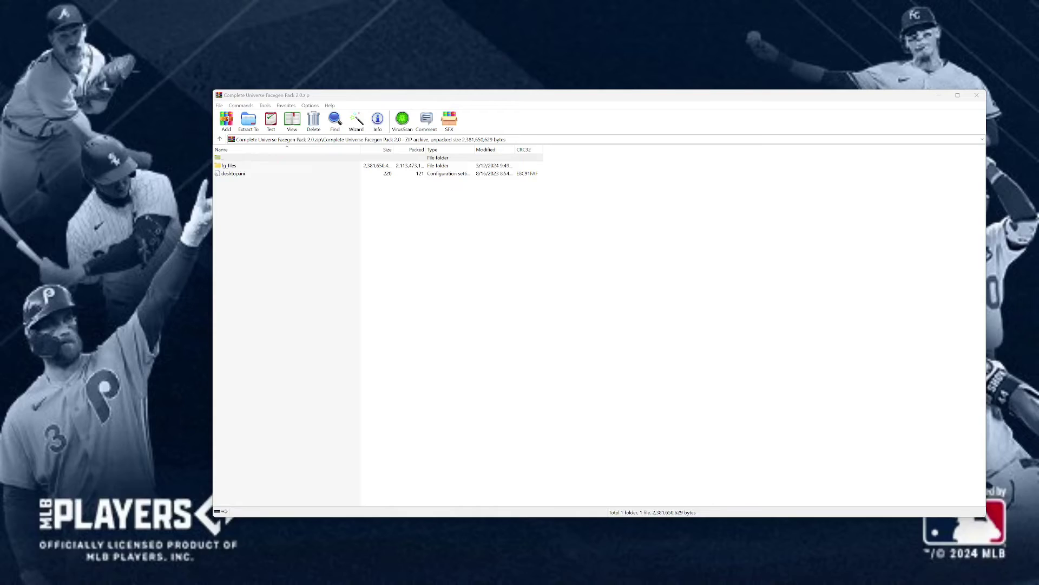
Try to copy the fg_files folder from the archive into the game's data folder, and close the archive.
{"action": "left_click_drag", "start_coordinate": [470, 97], "coordinate": [458, 278]}
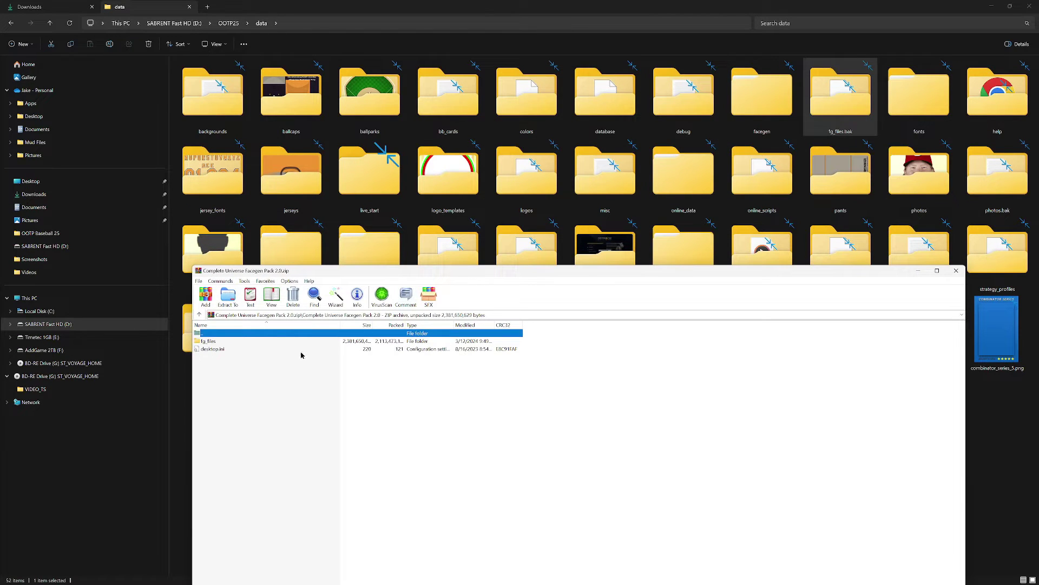
{"action": "left_click", "coordinate": [209, 341]}
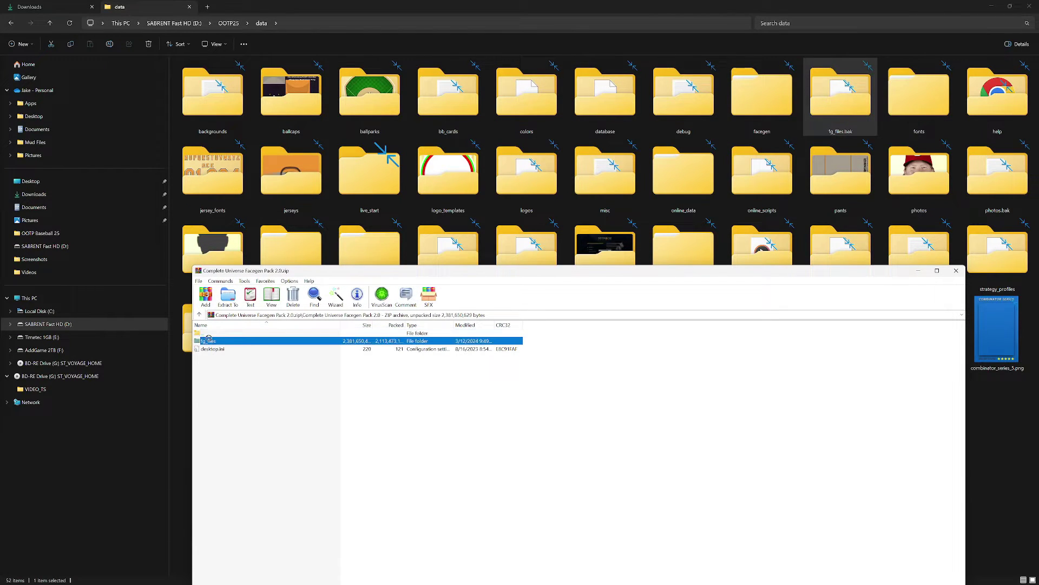
{"action": "left_click_drag", "start_coordinate": [209, 340], "coordinate": [835, 104]}
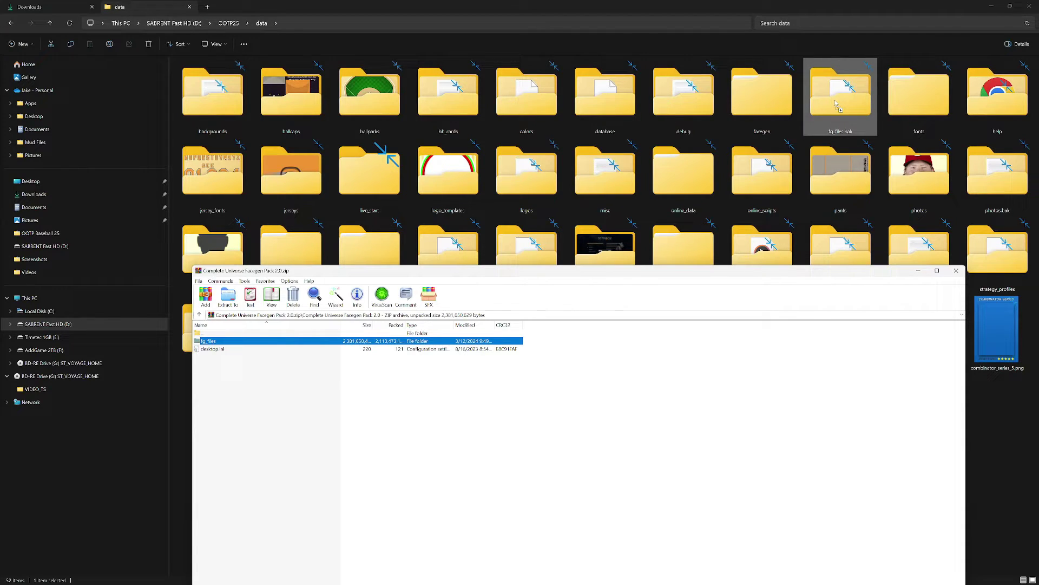
{"action": "left_click_drag", "start_coordinate": [836, 104], "coordinate": [835, 104]}
{"action": "left_click_drag", "start_coordinate": [836, 104], "coordinate": [998, 458]}
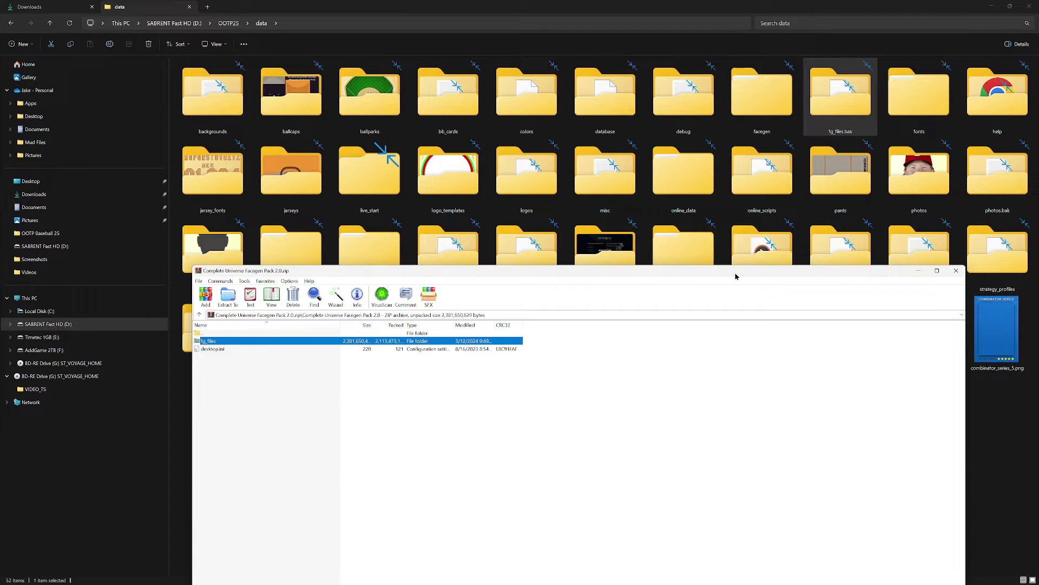
{"action": "key", "text": "alt+F4"}
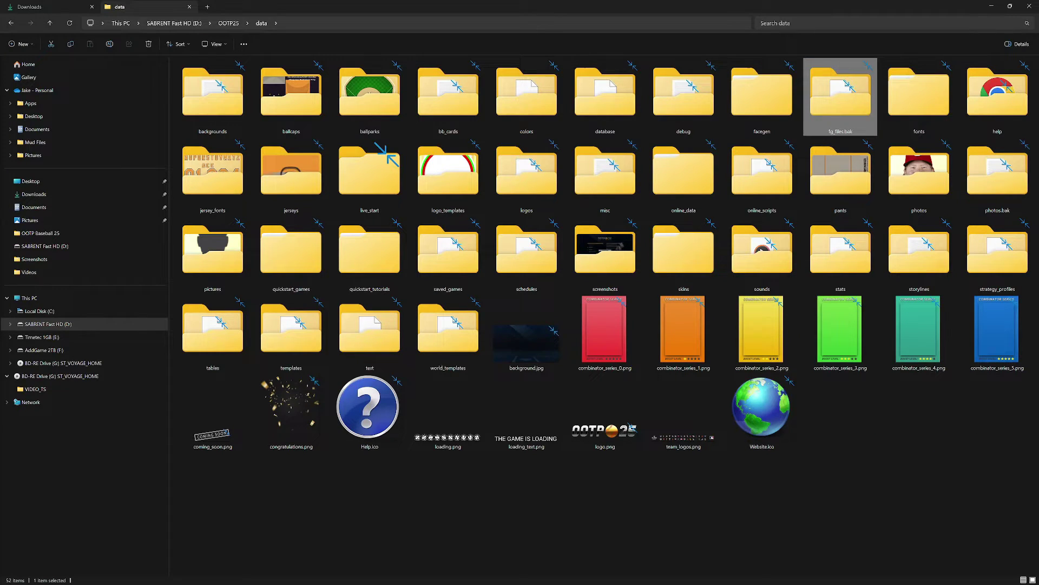
Rename the fg_files.bak folder back to fg_files.
{"action": "left_click", "coordinate": [841, 131]}
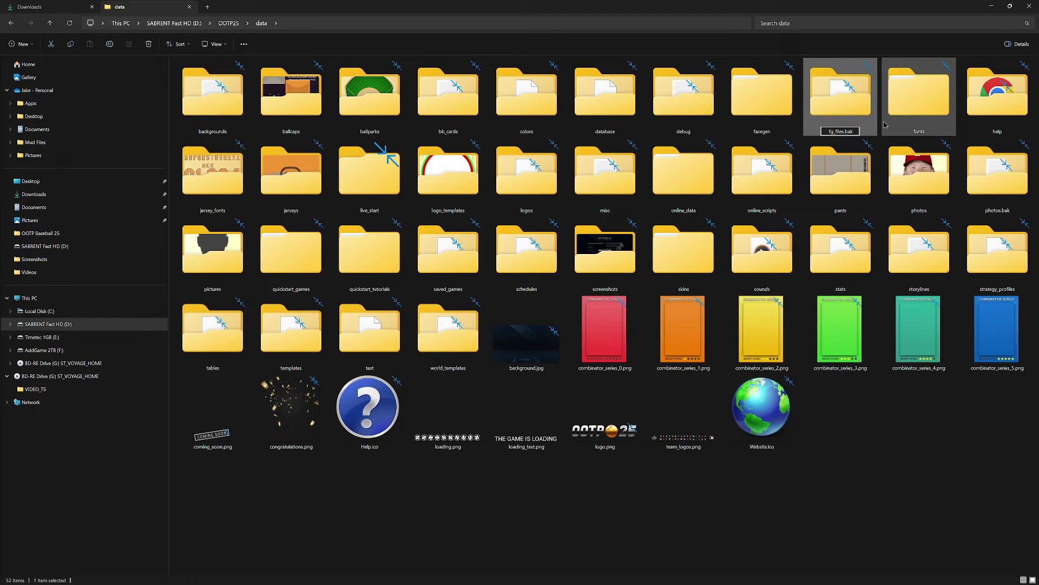
{"action": "key", "text": "BackSpace"}
{"action": "key", "text": "BackSpace"}
{"action": "key", "text": "BackSpace"}
{"action": "key", "text": "BackSpace"}
{"action": "key", "text": "Return"}
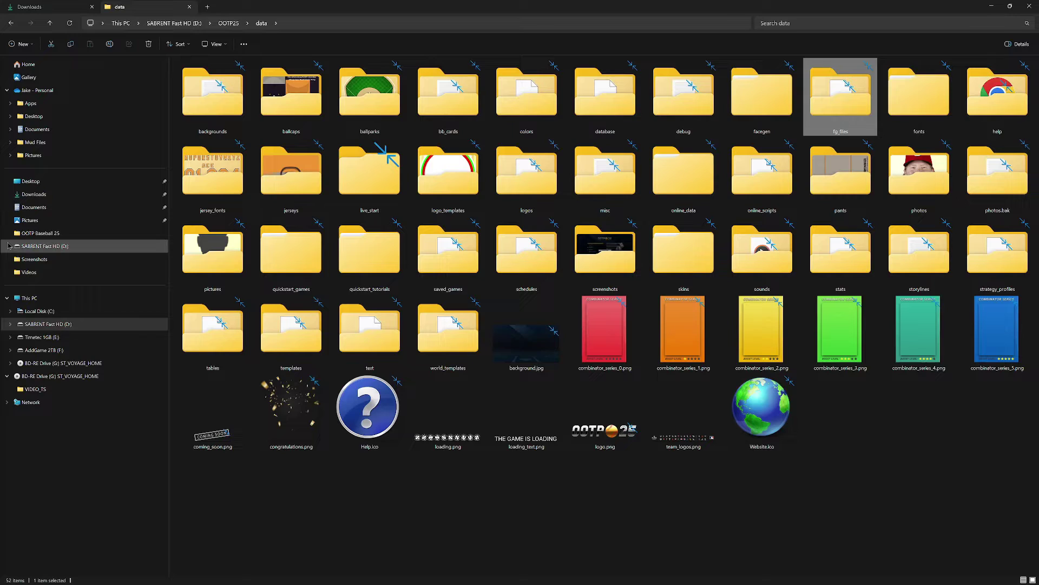
Open the Steam version's data folder on the D: drive, under Steam, steamapps, common, Out of the Park Baseball 25.
{"action": "left_click", "coordinate": [49, 327]}
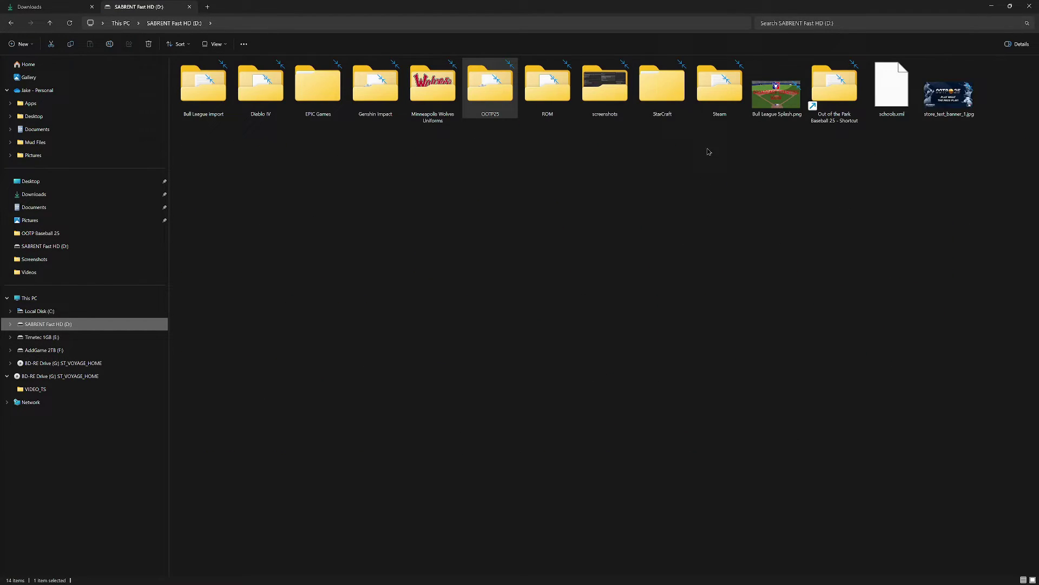
{"action": "double_click", "coordinate": [713, 92]}
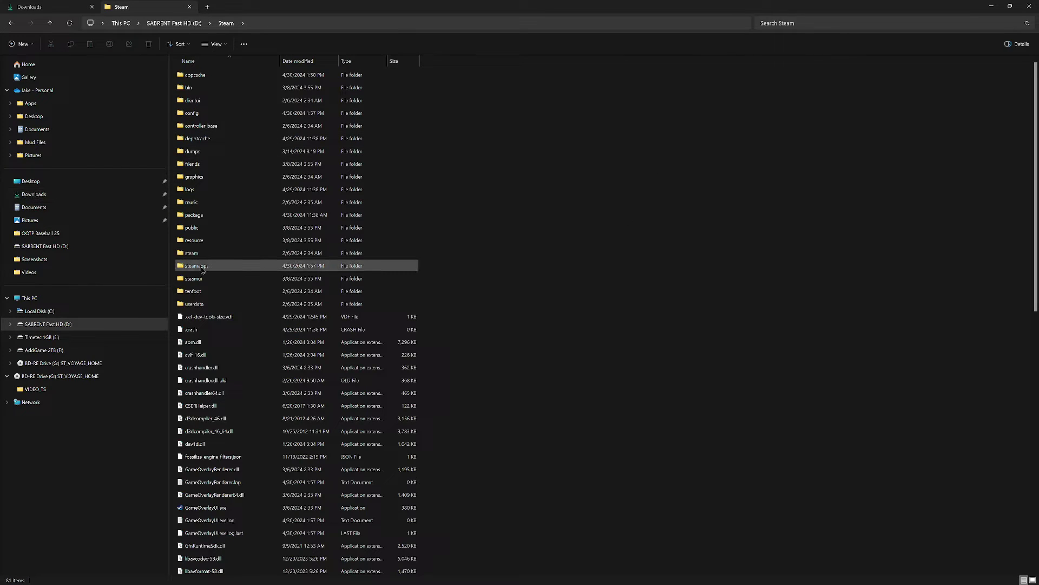
{"action": "double_click", "coordinate": [198, 265]}
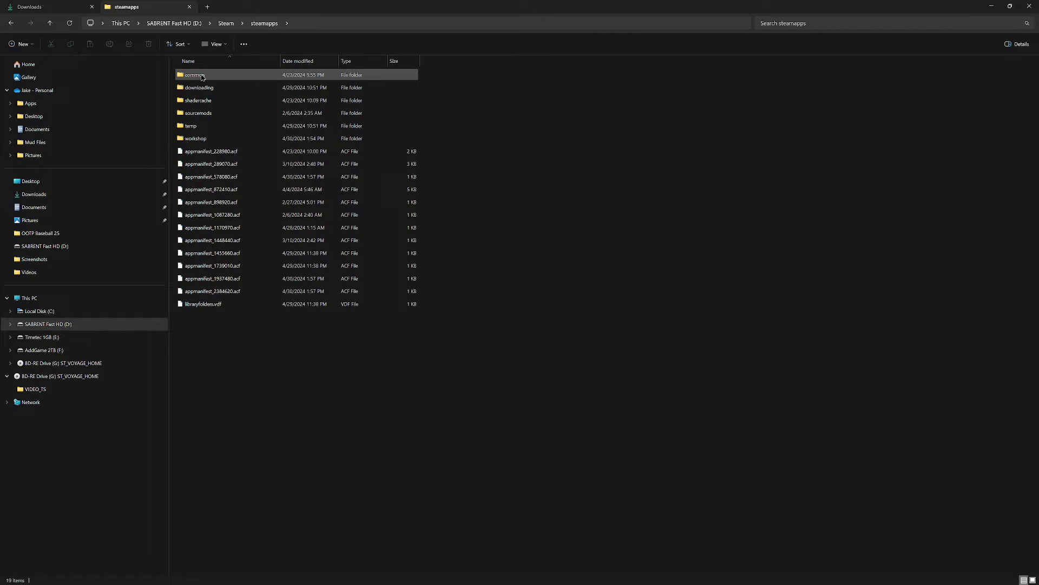
{"action": "double_click", "coordinate": [202, 77]}
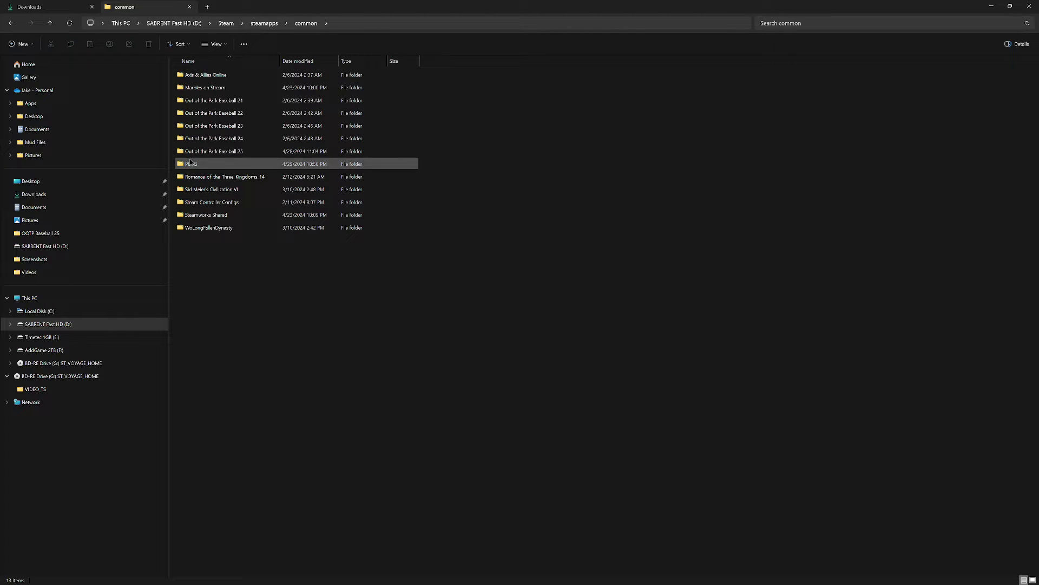
{"action": "double_click", "coordinate": [192, 156]}
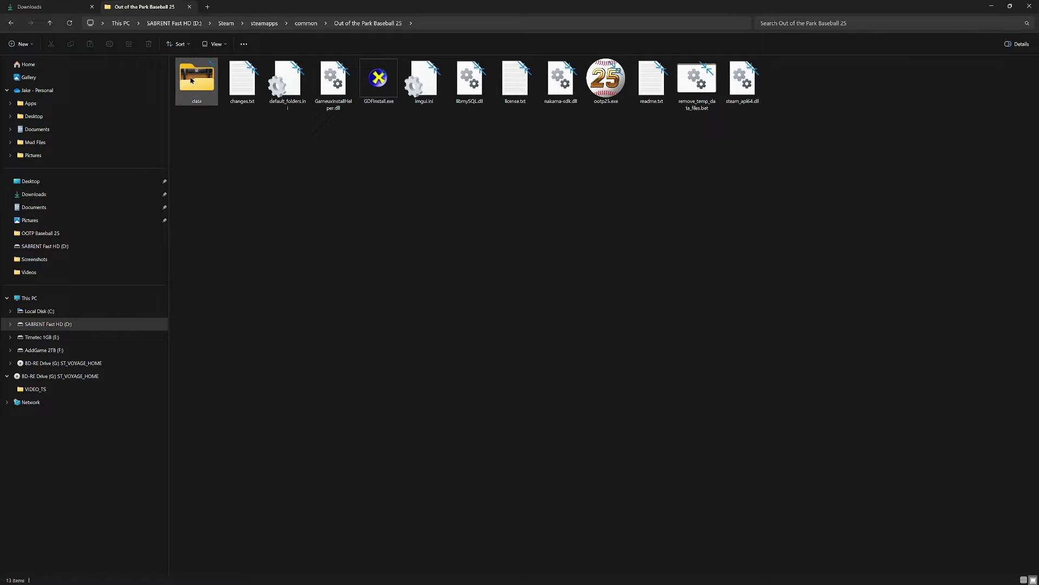
{"action": "double_click", "coordinate": [191, 80]}
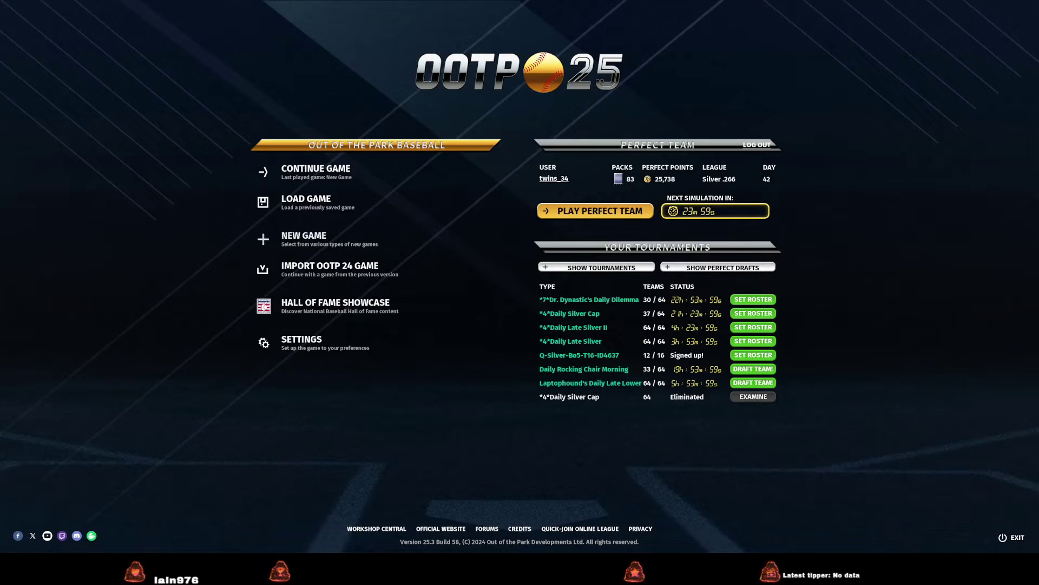
Start a new historical game for the 2005 season in Career Mode, accepting the default league, scouting and FaceGen options.
{"action": "left_click", "coordinate": [311, 243]}
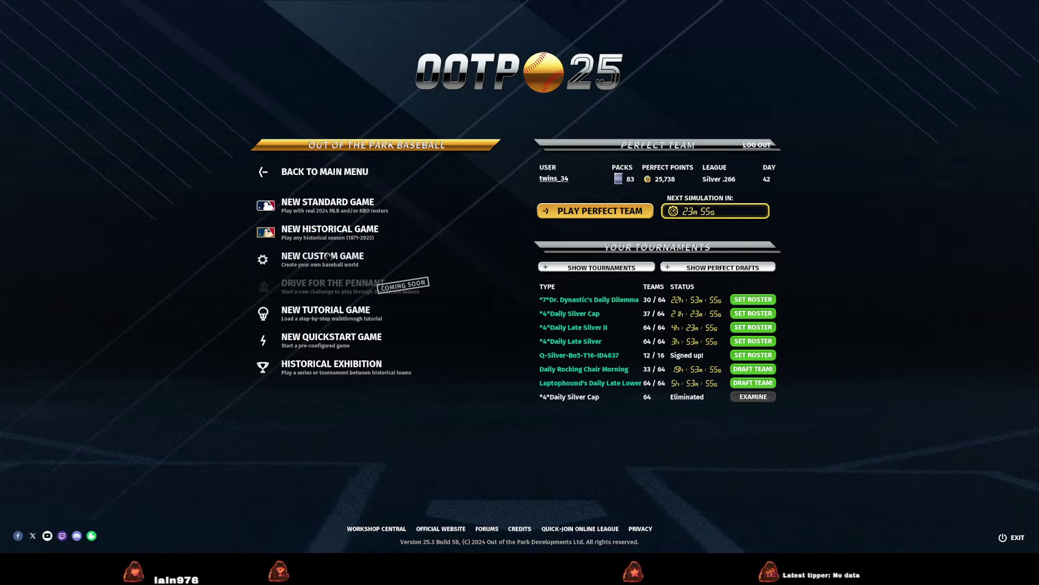
{"action": "left_click", "coordinate": [315, 237]}
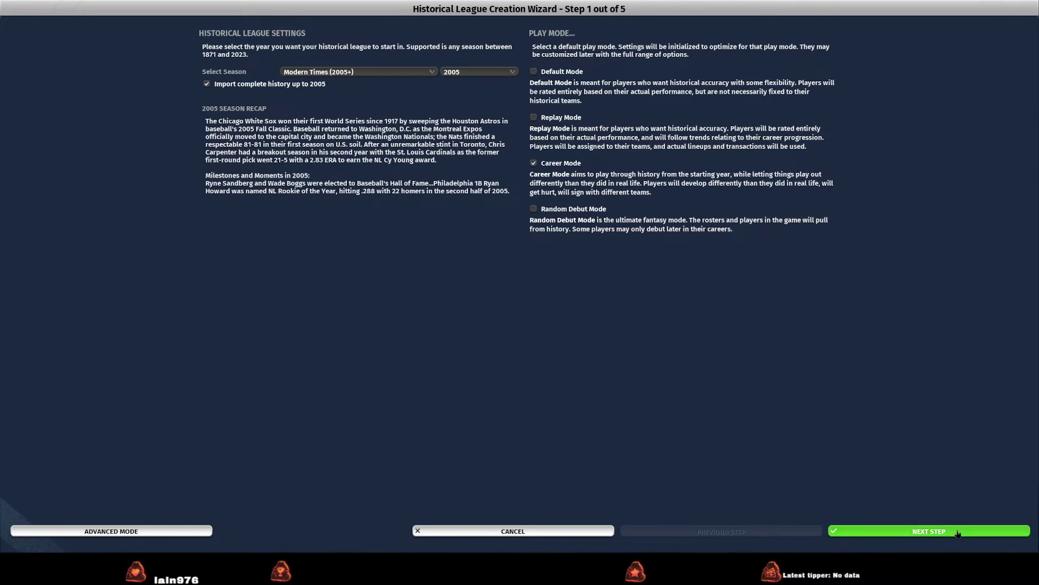
{"action": "left_click", "coordinate": [929, 532]}
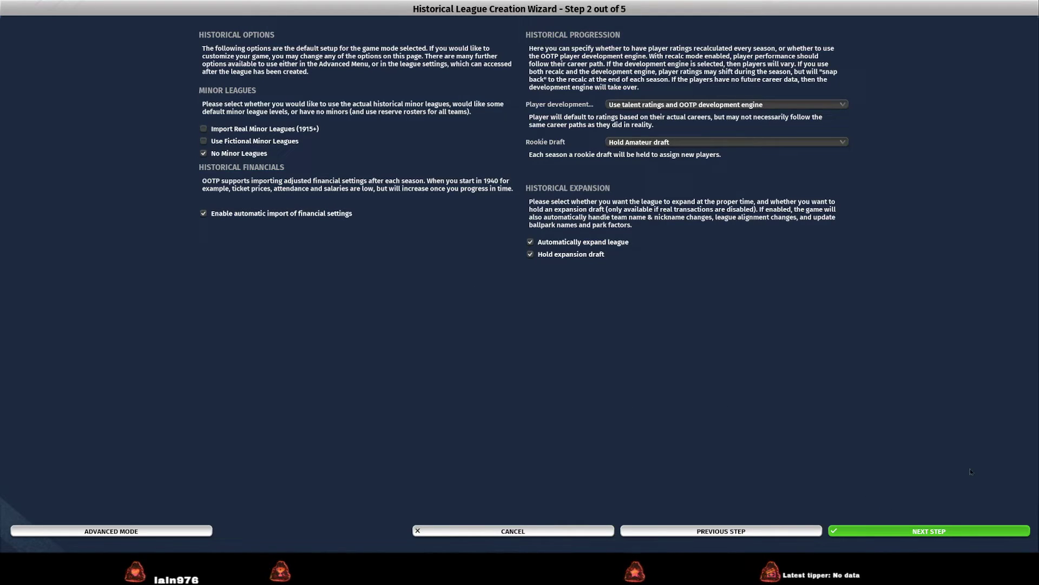
{"action": "left_click", "coordinate": [934, 531]}
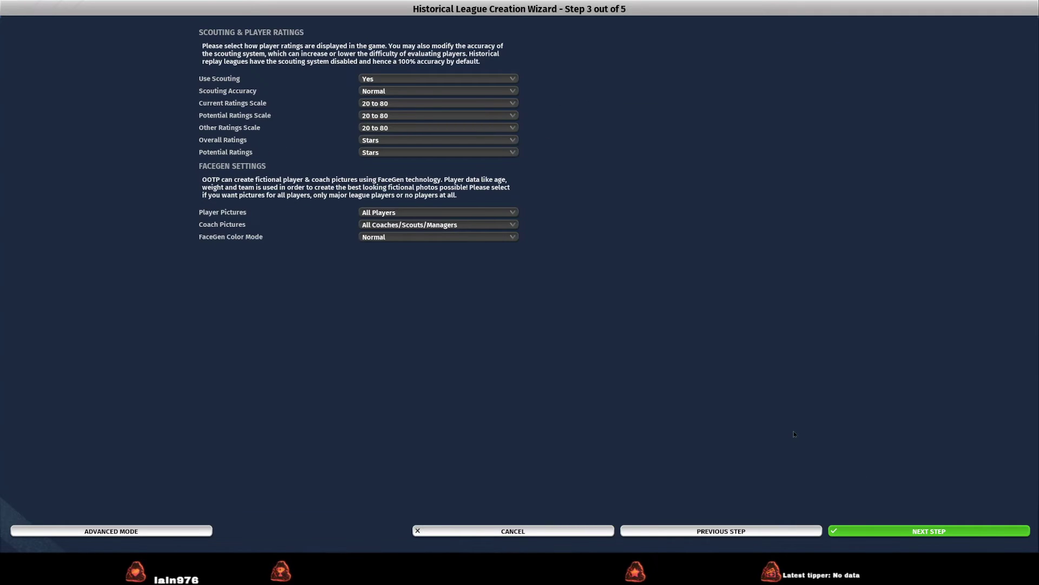
{"action": "left_click", "coordinate": [939, 536]}
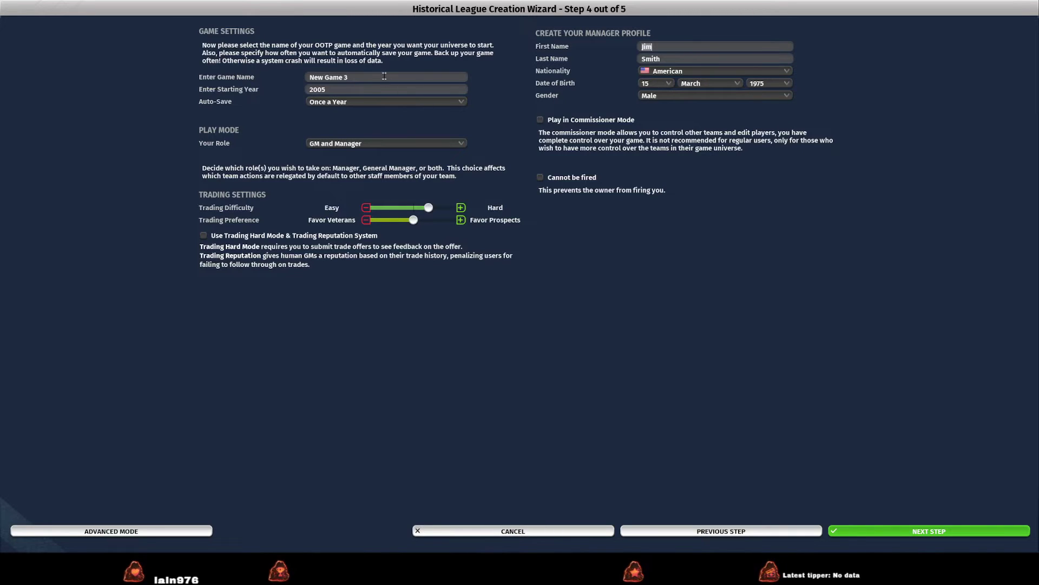
Name the new game FG_files.
{"action": "left_click", "coordinate": [383, 76]}
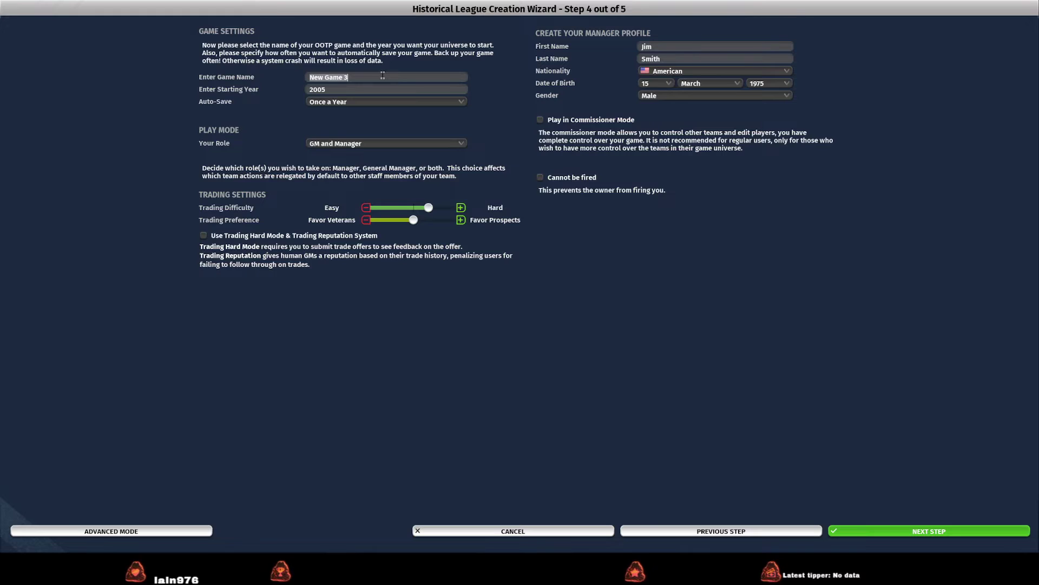
{"action": "type", "text": "FG"}
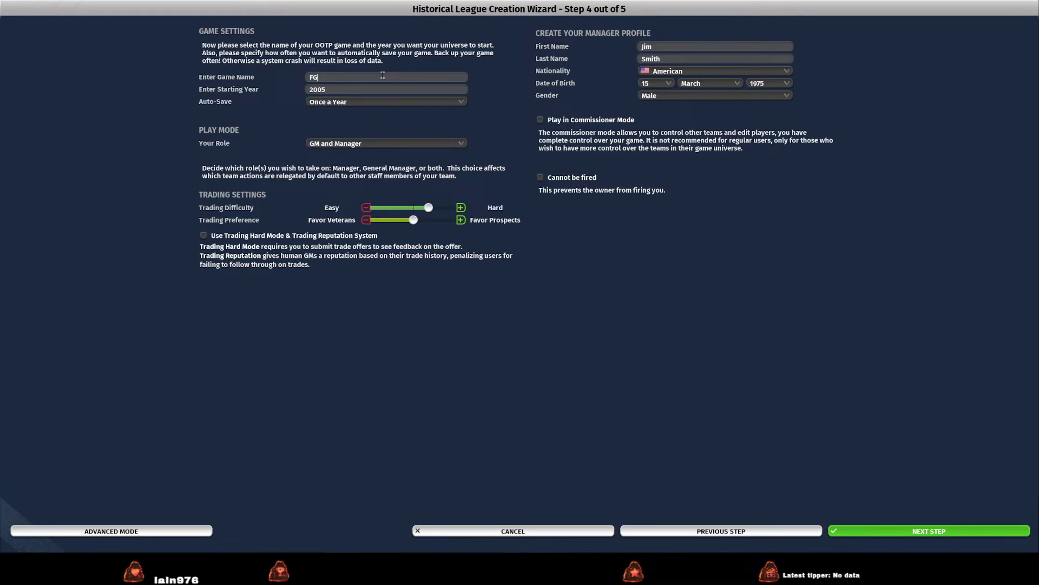
{"action": "type", "text": "_"}
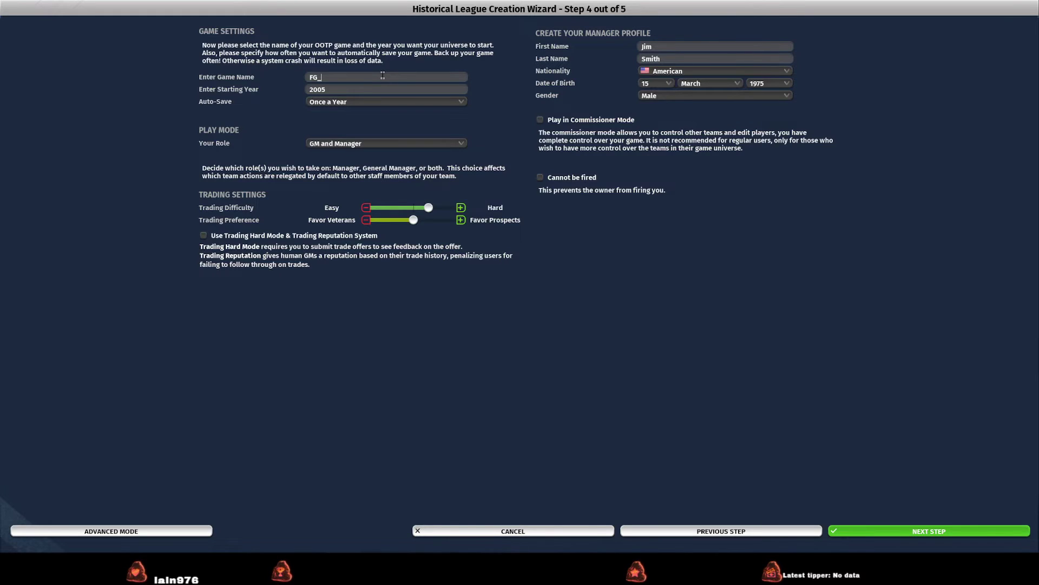
{"action": "type", "text": "files"}
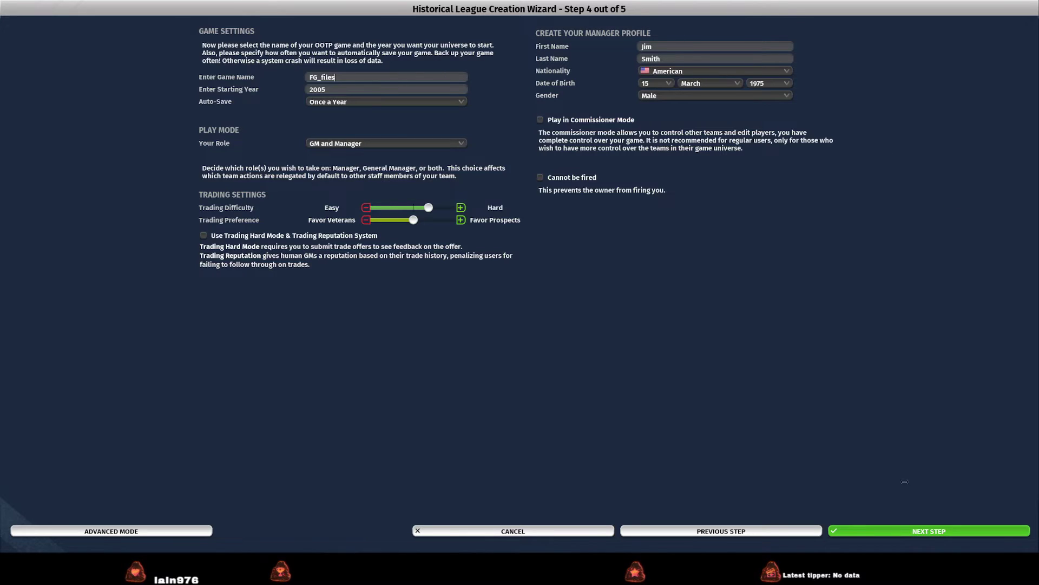
Continue to team selection, choose the Minnesota Twins and start the game.
{"action": "left_click", "coordinate": [921, 536]}
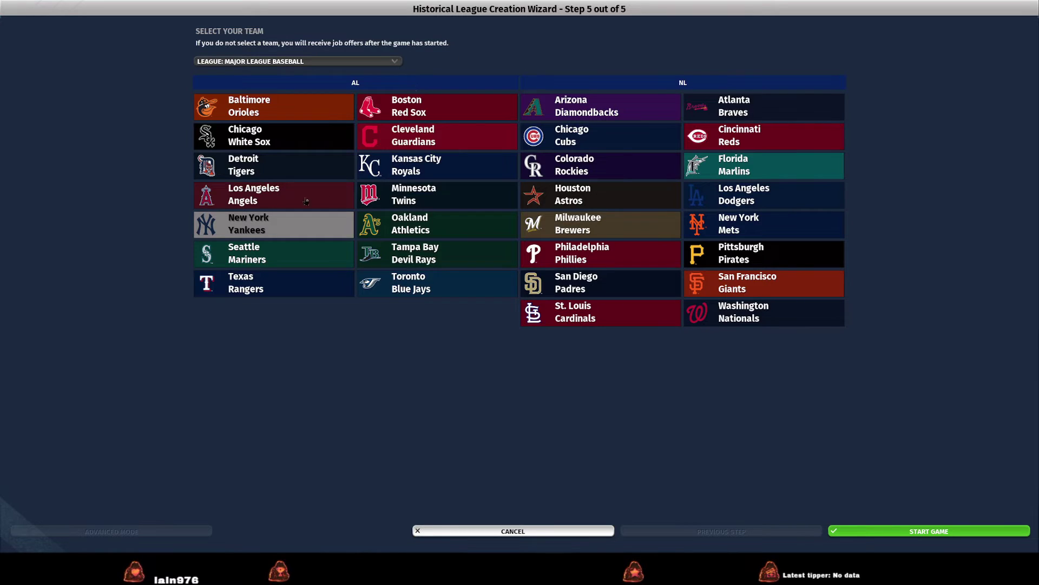
{"action": "left_click", "coordinate": [432, 201]}
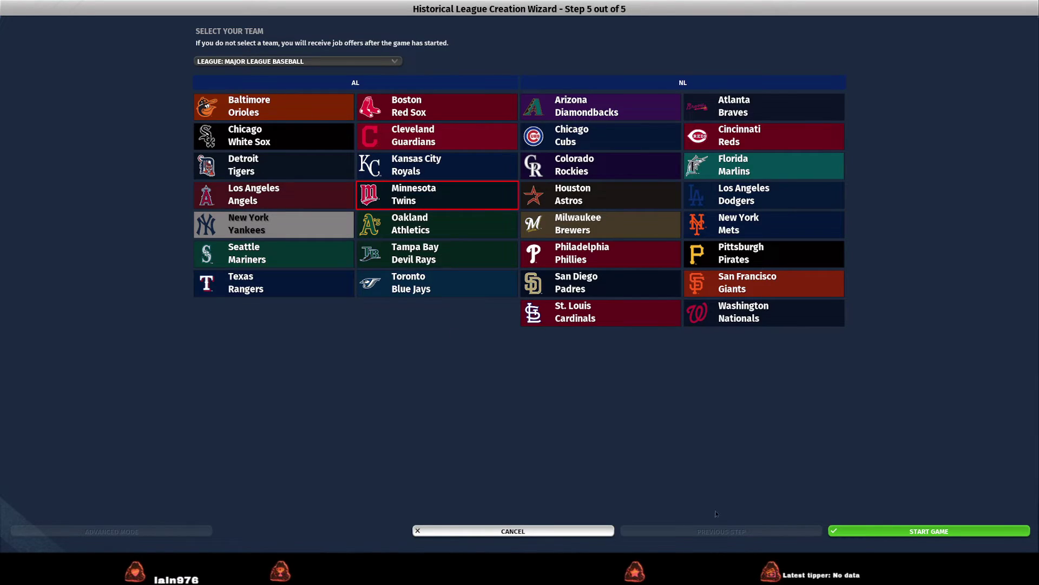
{"action": "left_click", "coordinate": [906, 532]}
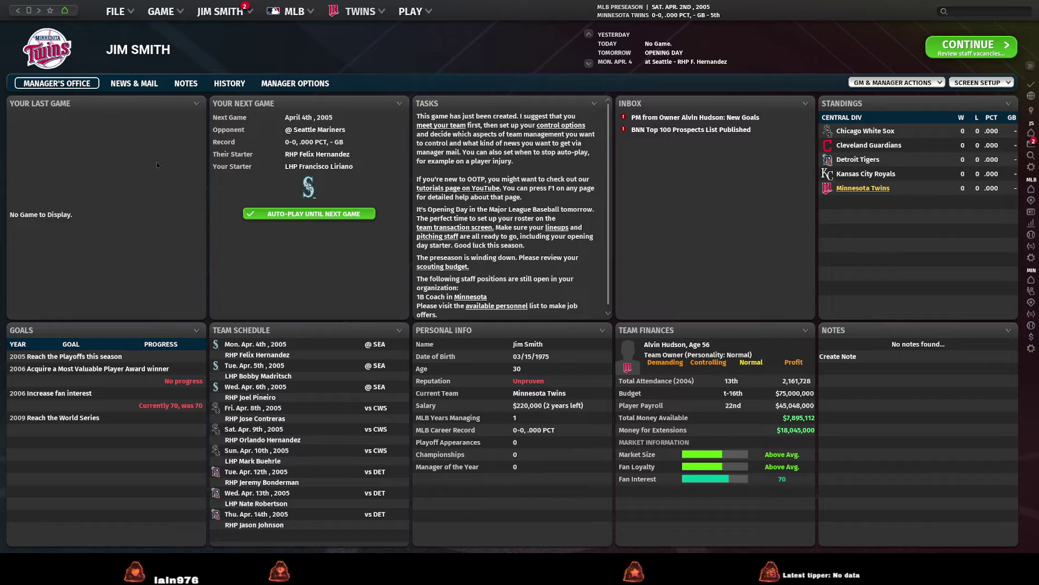
In the game's FaceGen settings, disable automatic loading of JPG/PNG player pictures and set Create Player FaceGen Pictures to Upon Player Creation.
{"action": "left_click", "coordinate": [155, 16]}
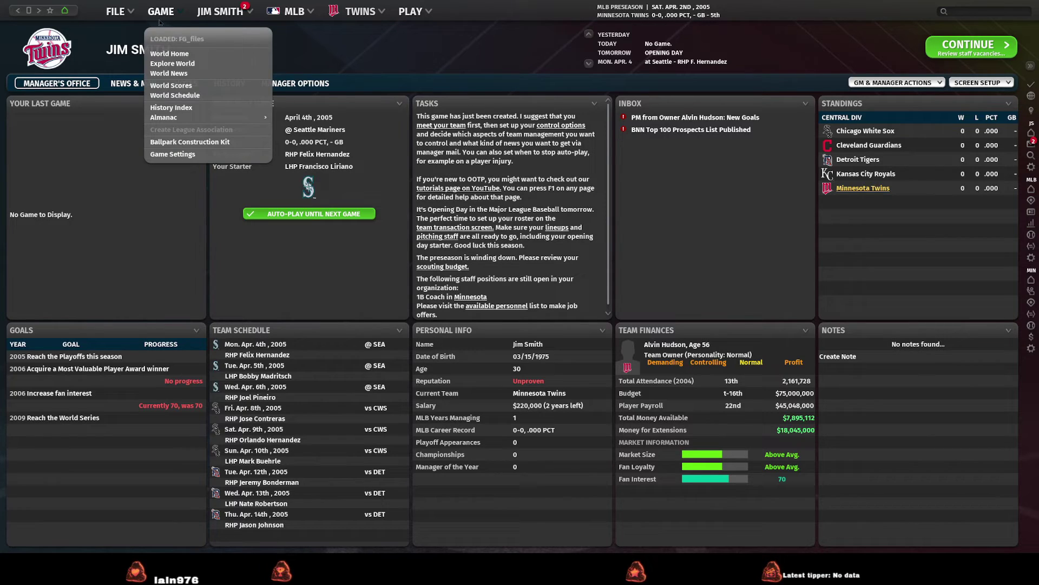
{"action": "left_click", "coordinate": [176, 154]}
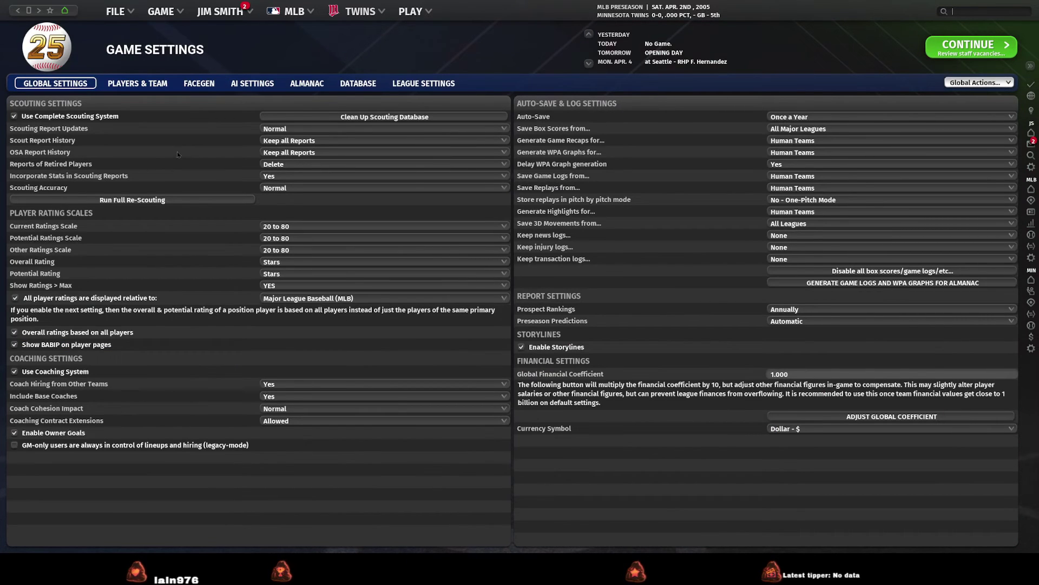
{"action": "left_click", "coordinate": [198, 85]}
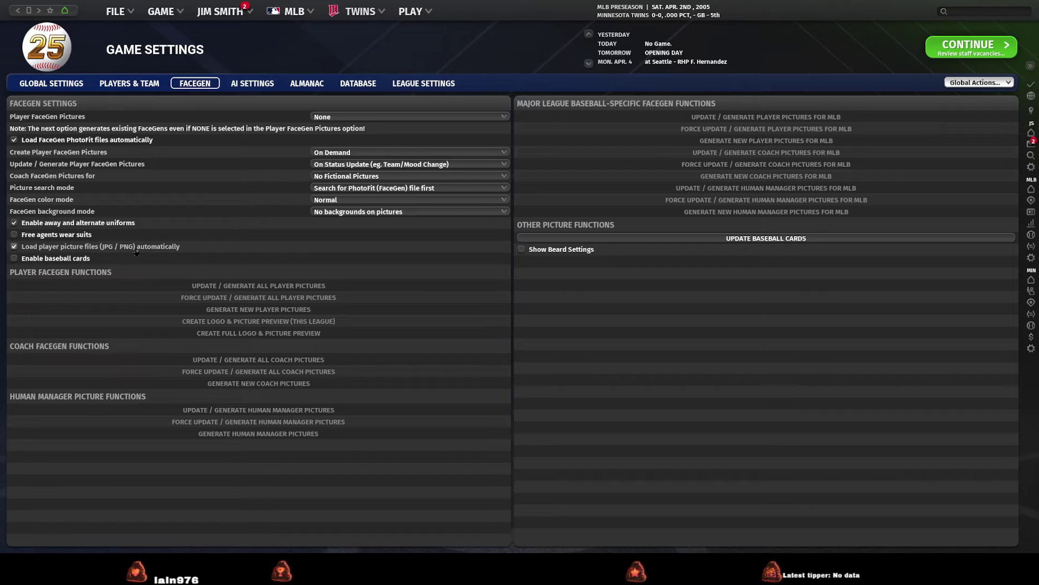
{"action": "left_click", "coordinate": [13, 246]}
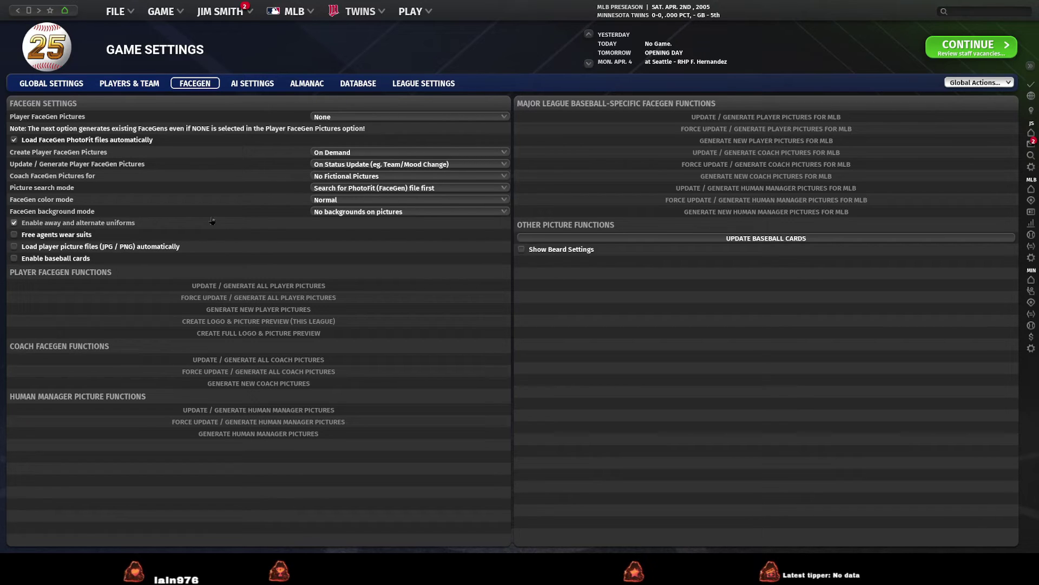
{"action": "left_click", "coordinate": [360, 153]}
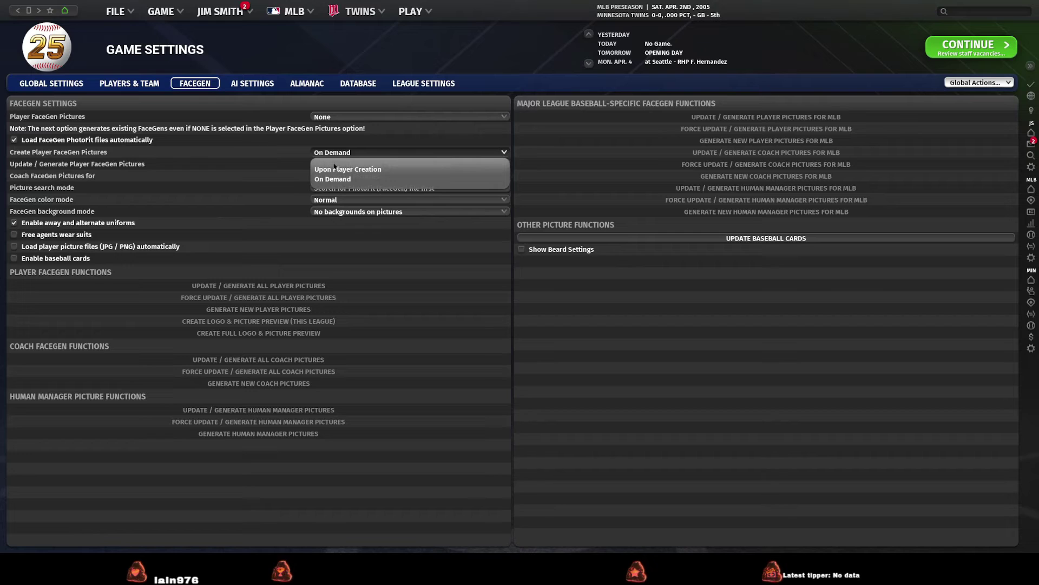
{"action": "left_click", "coordinate": [366, 171]}
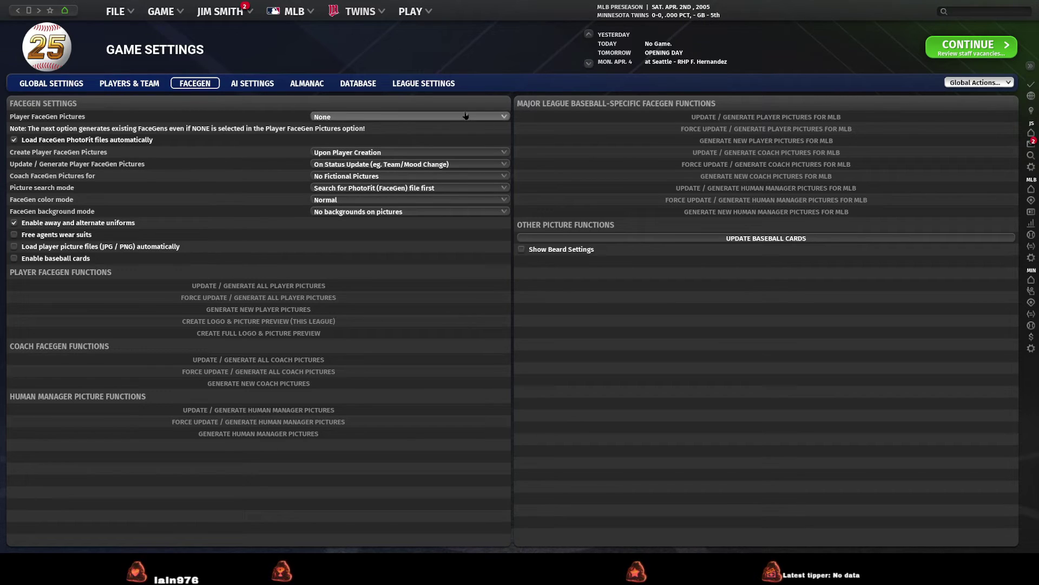
Set Player FaceGen Pictures to All Players and Coach FaceGen Pictures for to All Coaches/Scouts/Managers.
{"action": "left_click", "coordinate": [358, 117]}
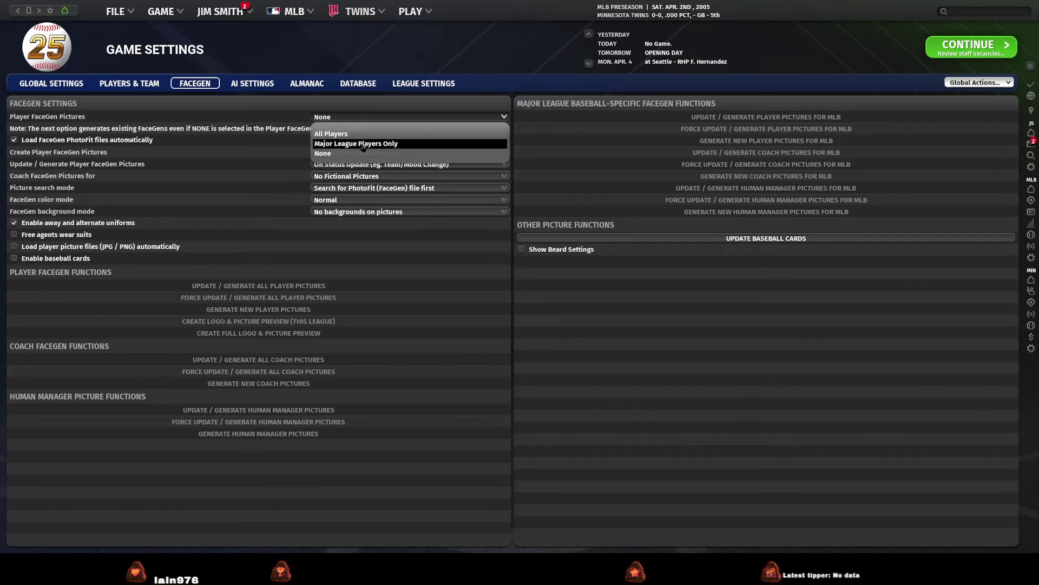
{"action": "left_click", "coordinate": [364, 144]}
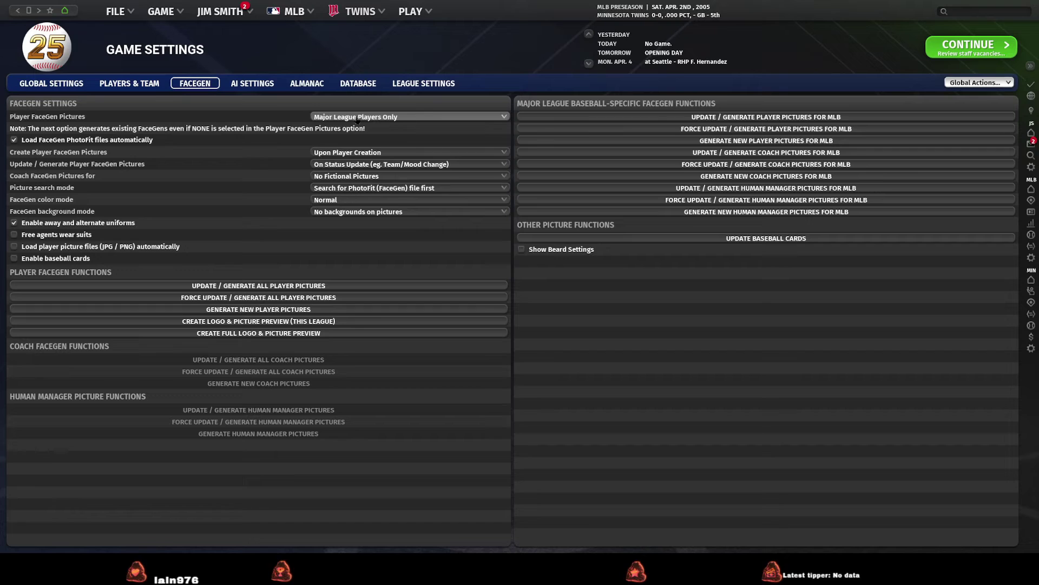
{"action": "left_click", "coordinate": [335, 118]}
{"action": "left_click", "coordinate": [339, 133]}
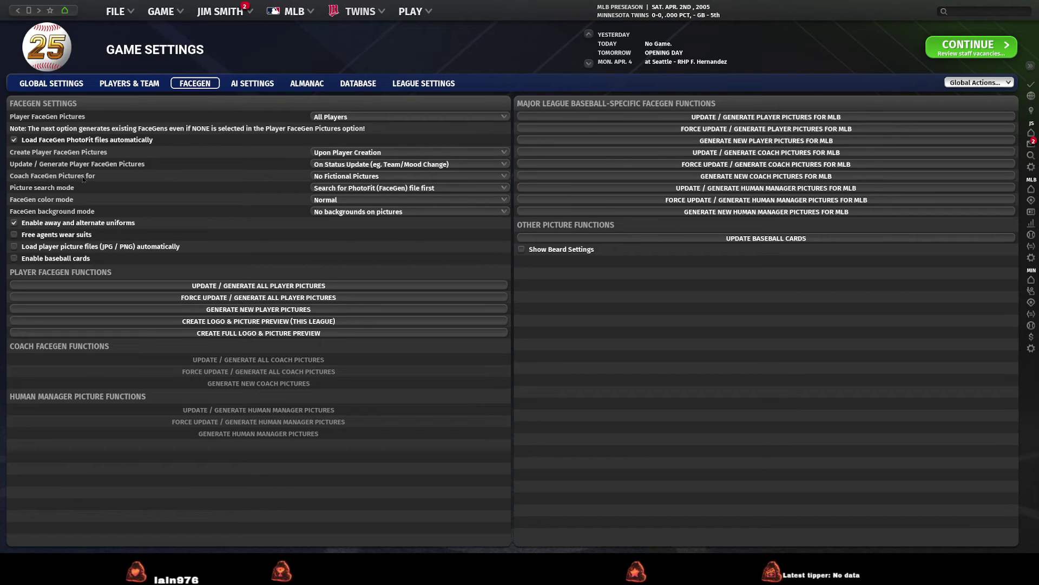
{"action": "left_click", "coordinate": [360, 177]}
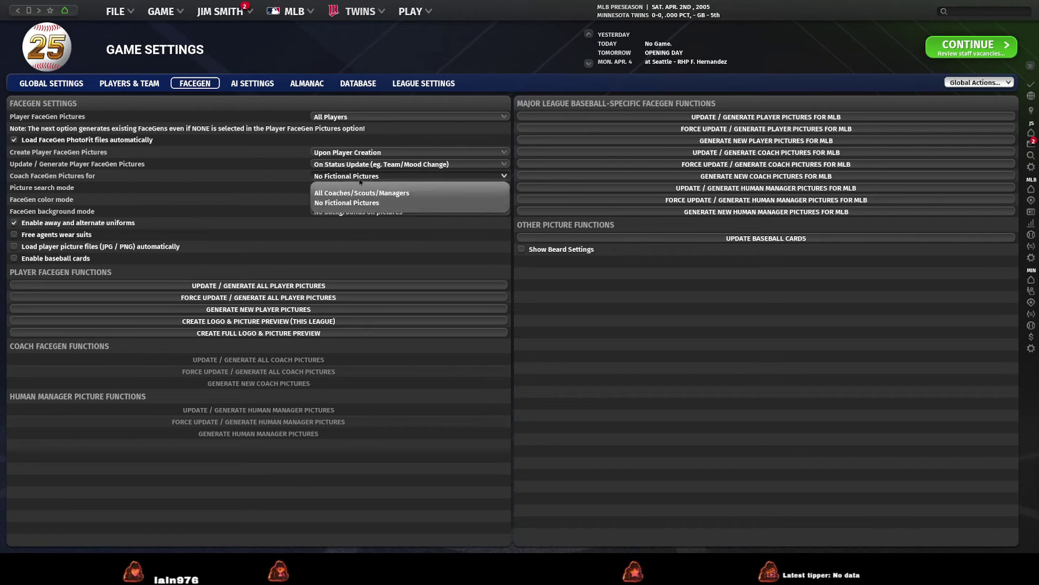
{"action": "left_click", "coordinate": [361, 194]}
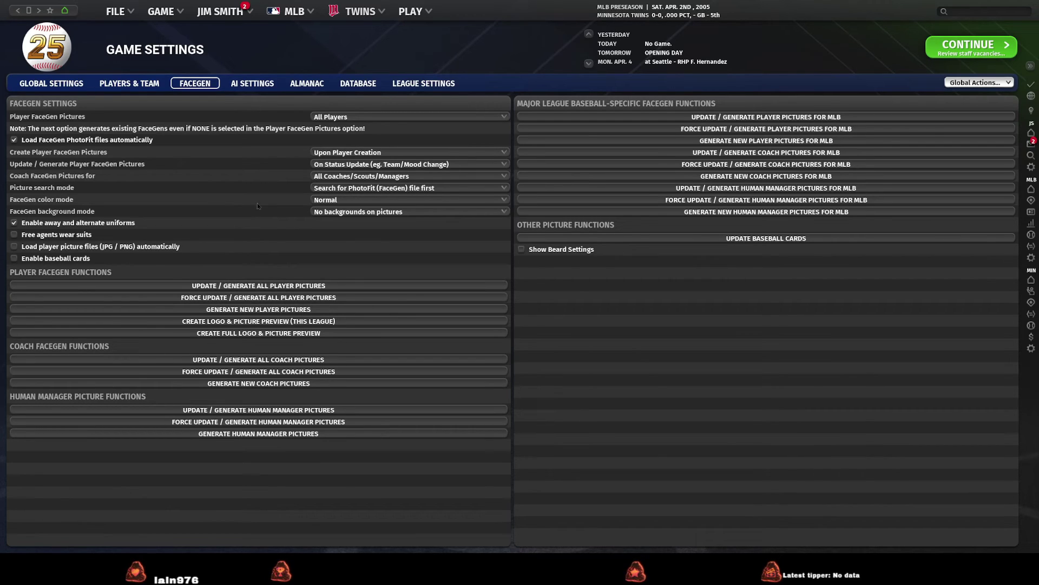
Open the Minnesota Twins' pitching staff and preview the starting pitchers' pictures in the list.
{"action": "left_click", "coordinate": [356, 15]}
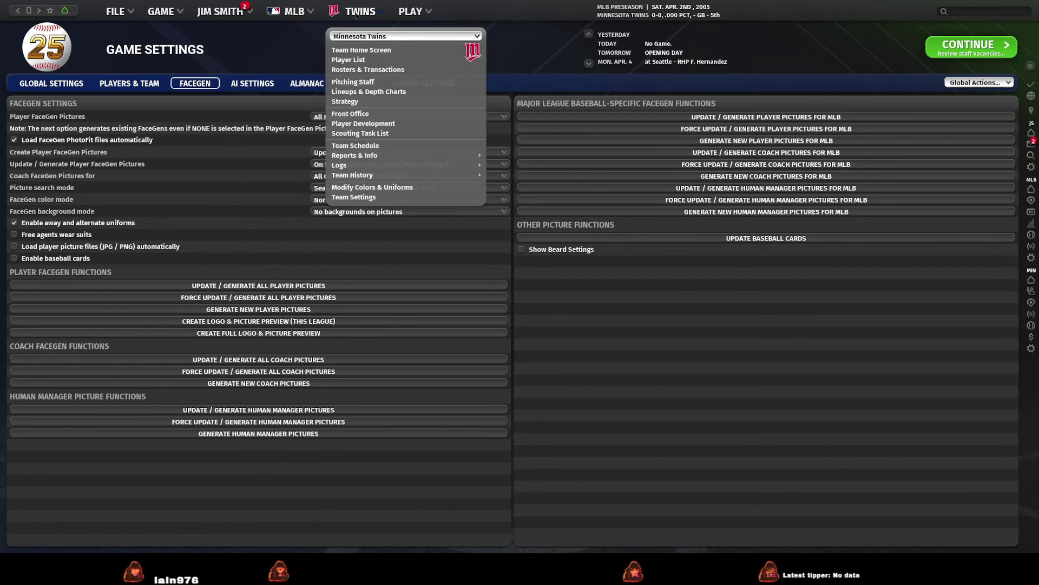
{"action": "left_click", "coordinate": [353, 81]}
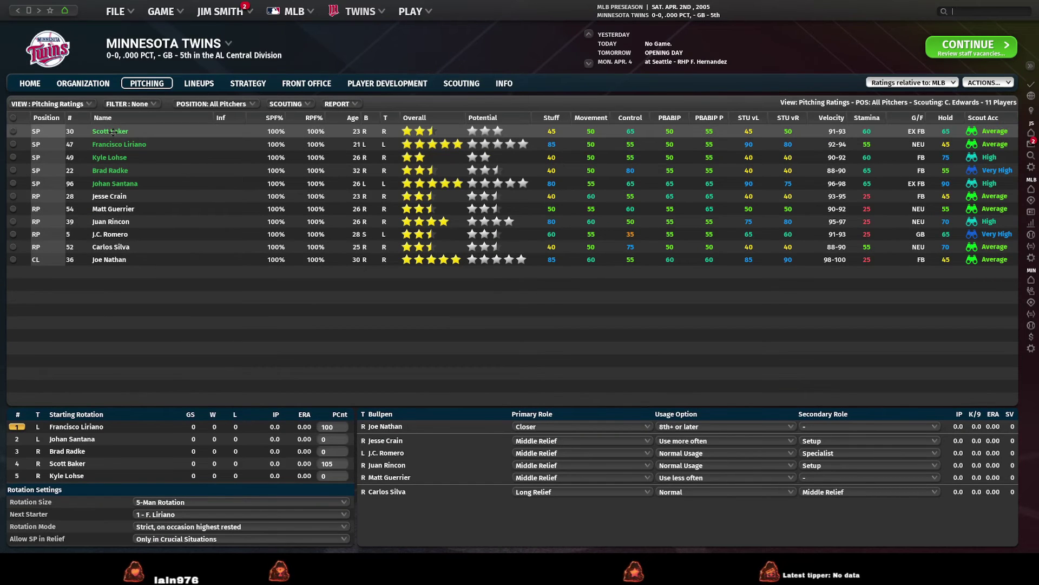
{"action": "mouse_move", "coordinate": [112, 133]}
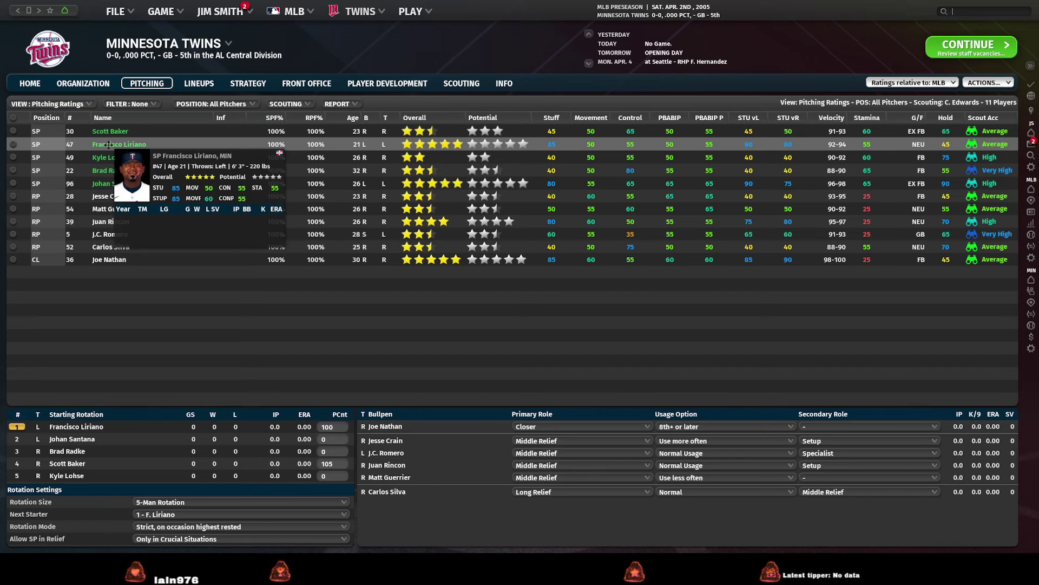
{"action": "mouse_move", "coordinate": [107, 160]}
Open the first listed pitcher's profile and go through the rest of the staff's profiles to examine their FaceGen pictures.
{"action": "left_click", "coordinate": [110, 131]}
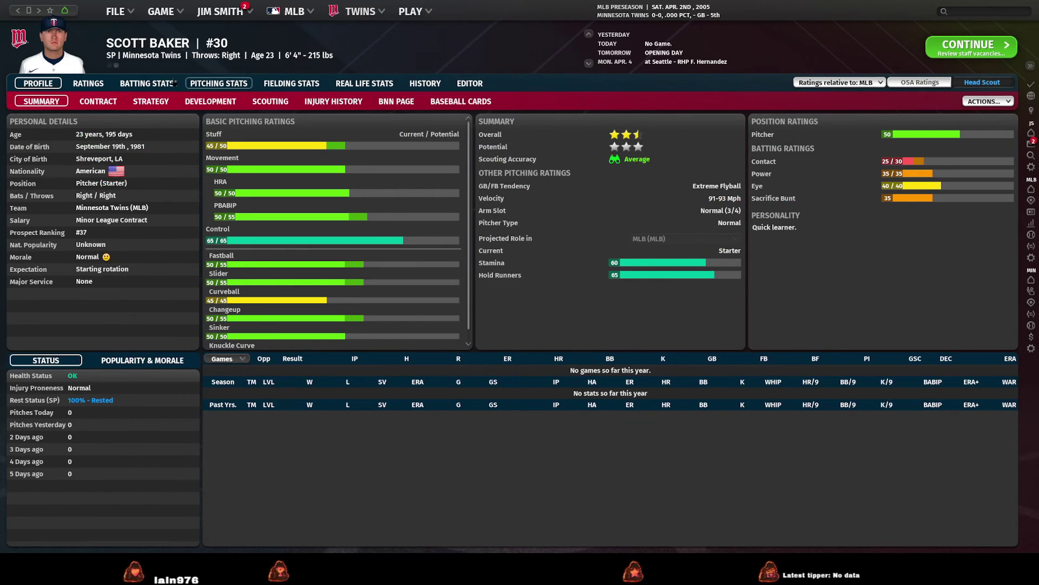
{"action": "left_click", "coordinate": [115, 70]}
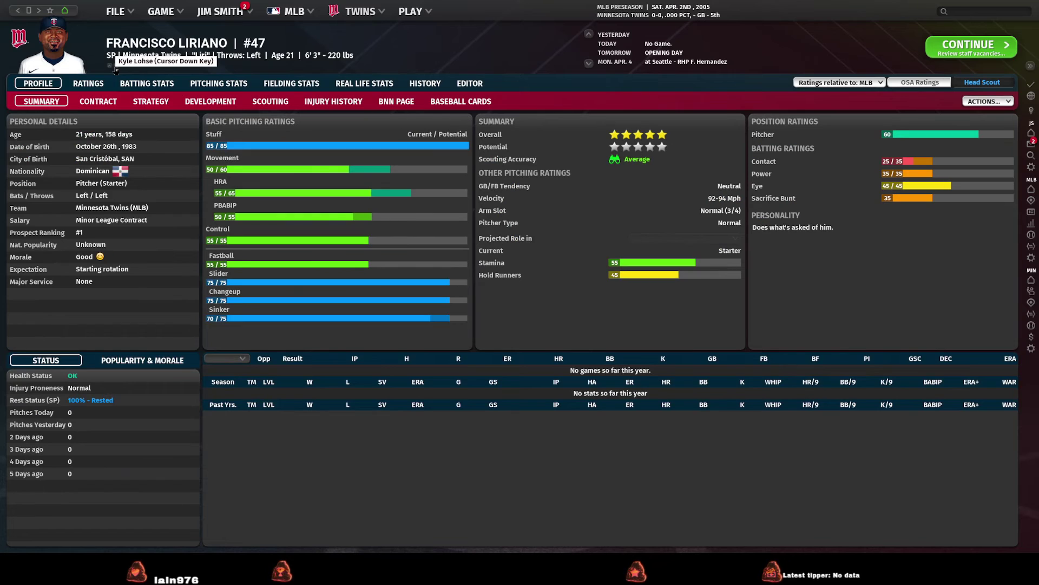
{"action": "left_click", "coordinate": [115, 70]}
{"action": "left_click", "coordinate": [115, 69]}
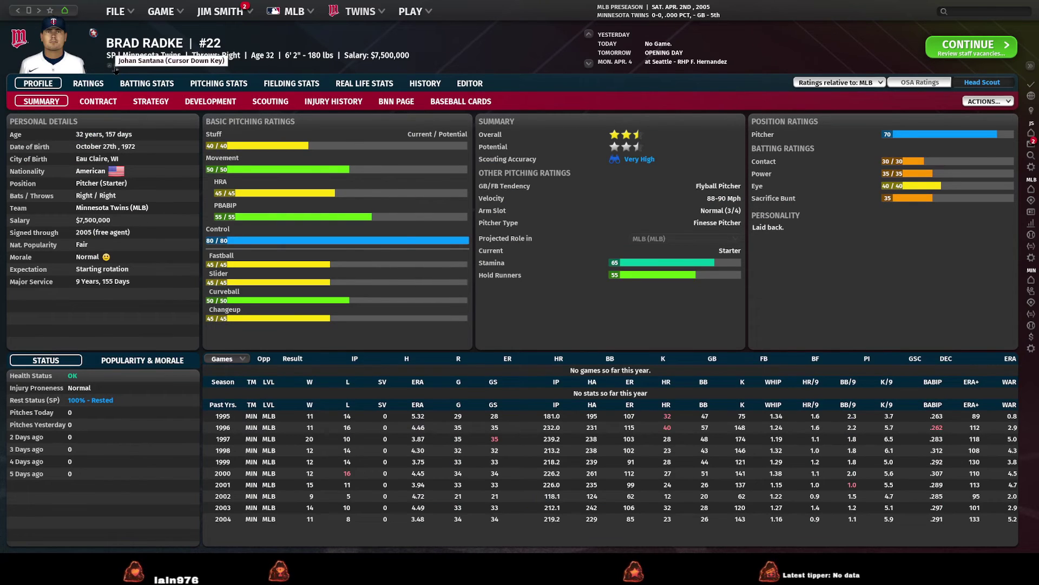
{"action": "left_click", "coordinate": [115, 70]}
{"action": "left_click", "coordinate": [115, 69]}
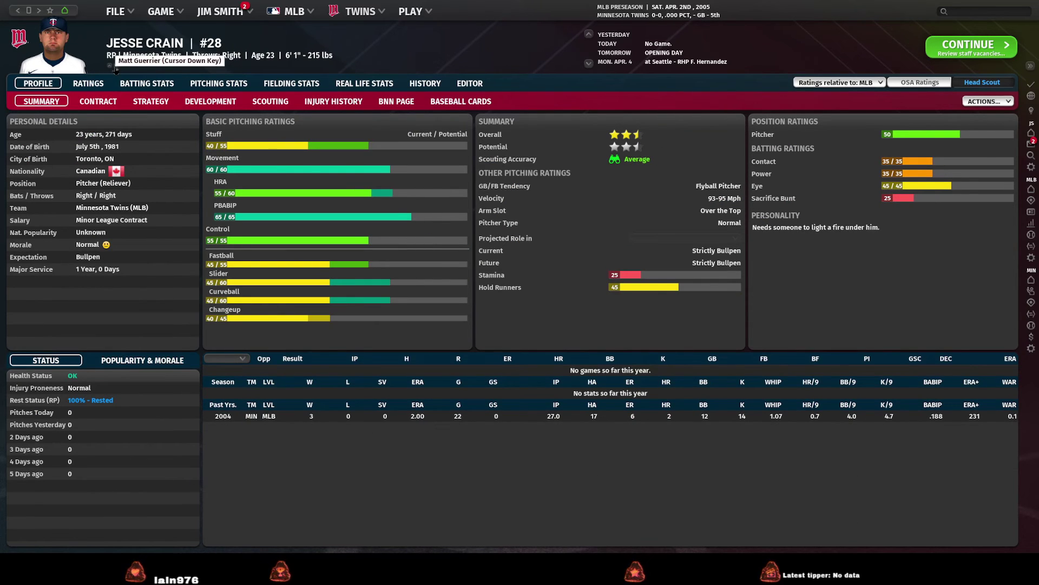
{"action": "left_click", "coordinate": [116, 70]}
{"action": "left_click", "coordinate": [116, 70]}
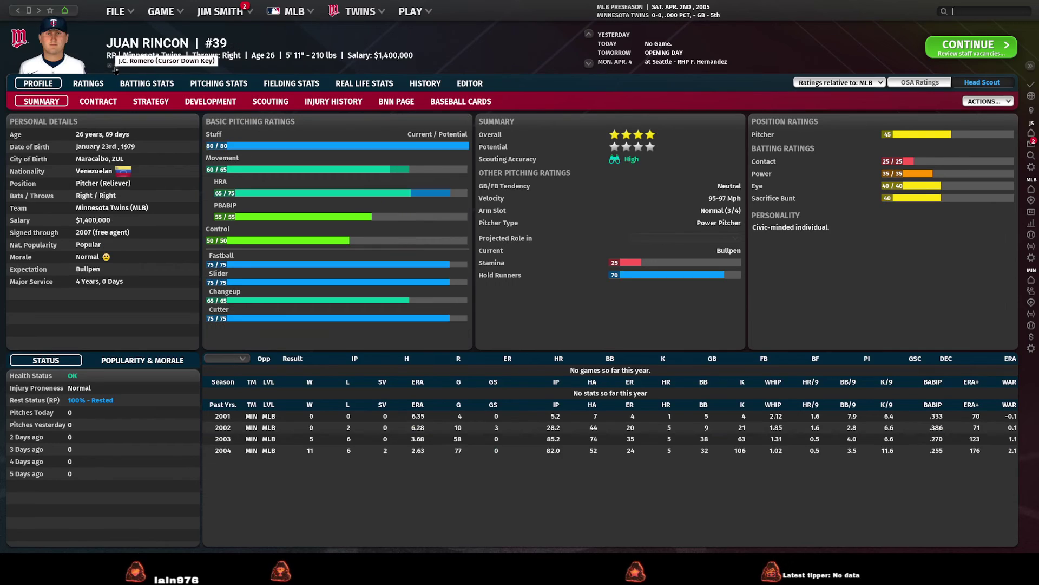
{"action": "left_click", "coordinate": [116, 70]}
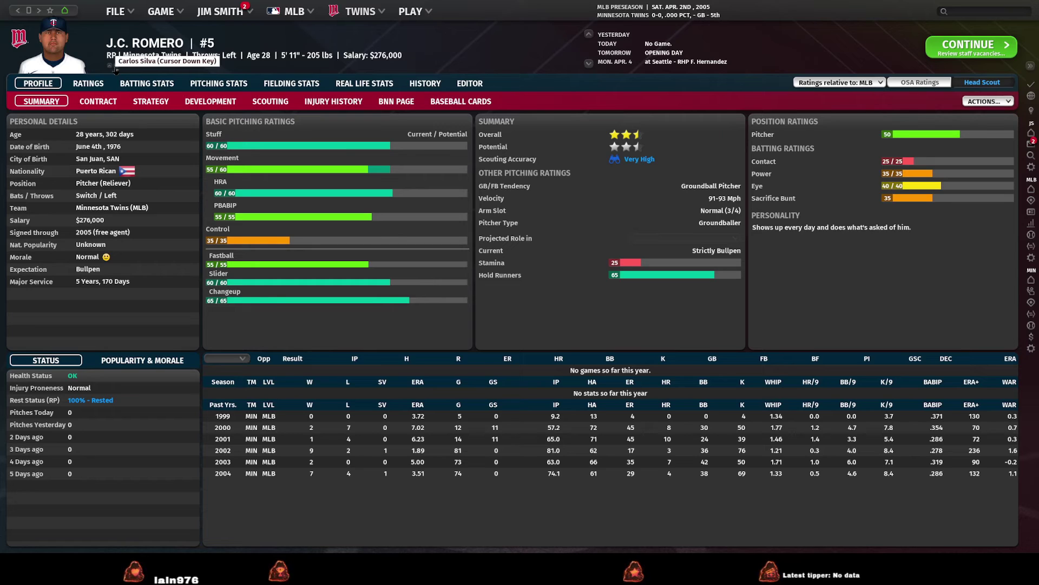
{"action": "left_click", "coordinate": [116, 69]}
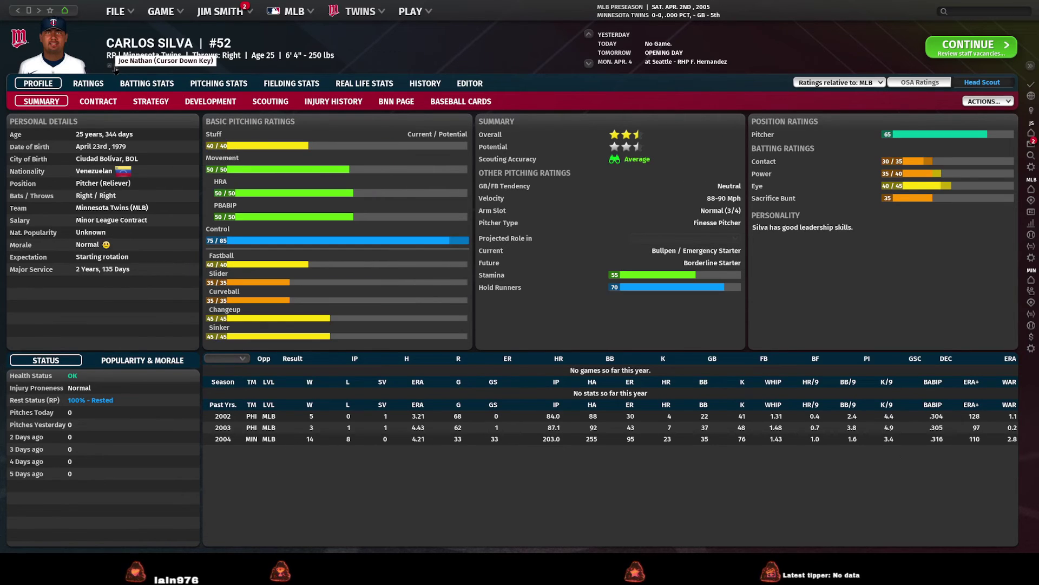
{"action": "left_click", "coordinate": [115, 70]}
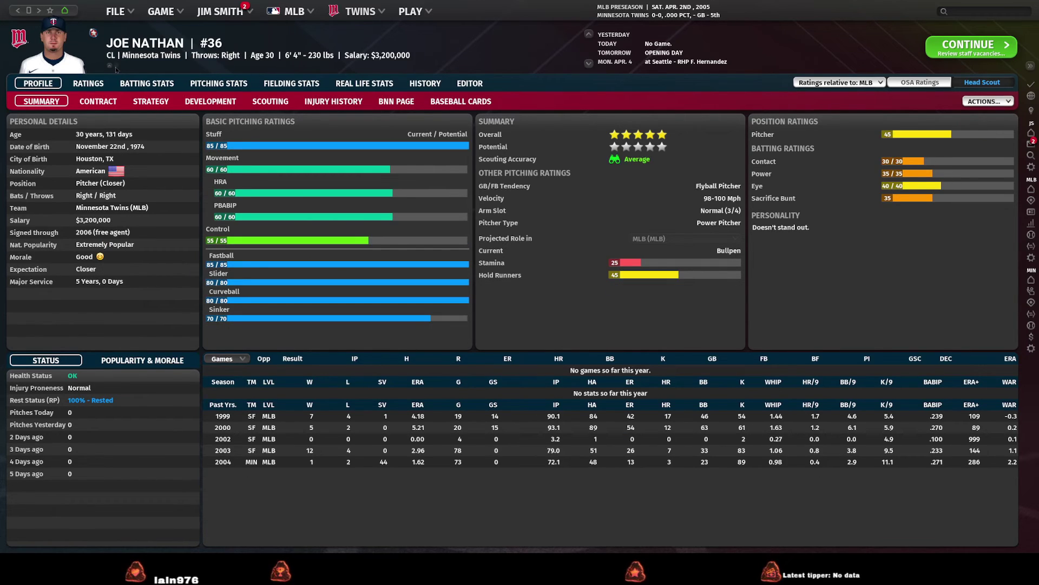